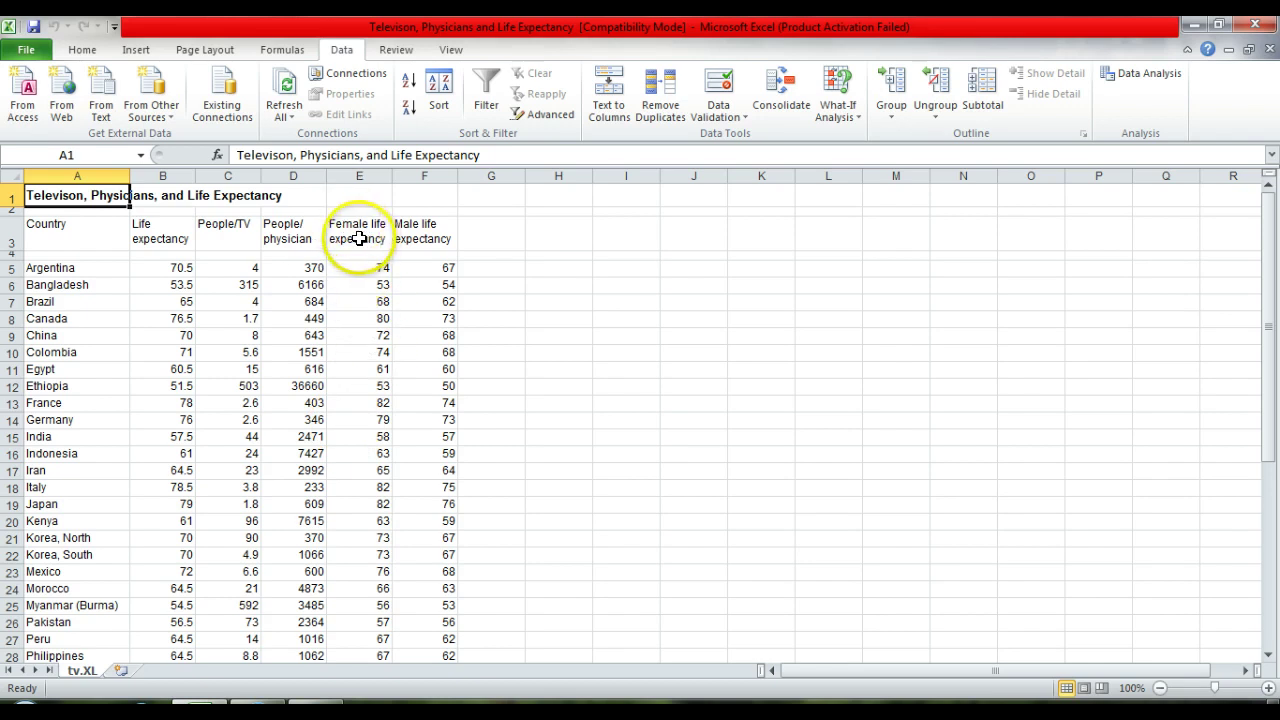
Start the t-Test: Two-Sample Assuming Equal Variances analysis for the female and male life expectancy columns.
left_click_drag(360, 238, 428, 240)
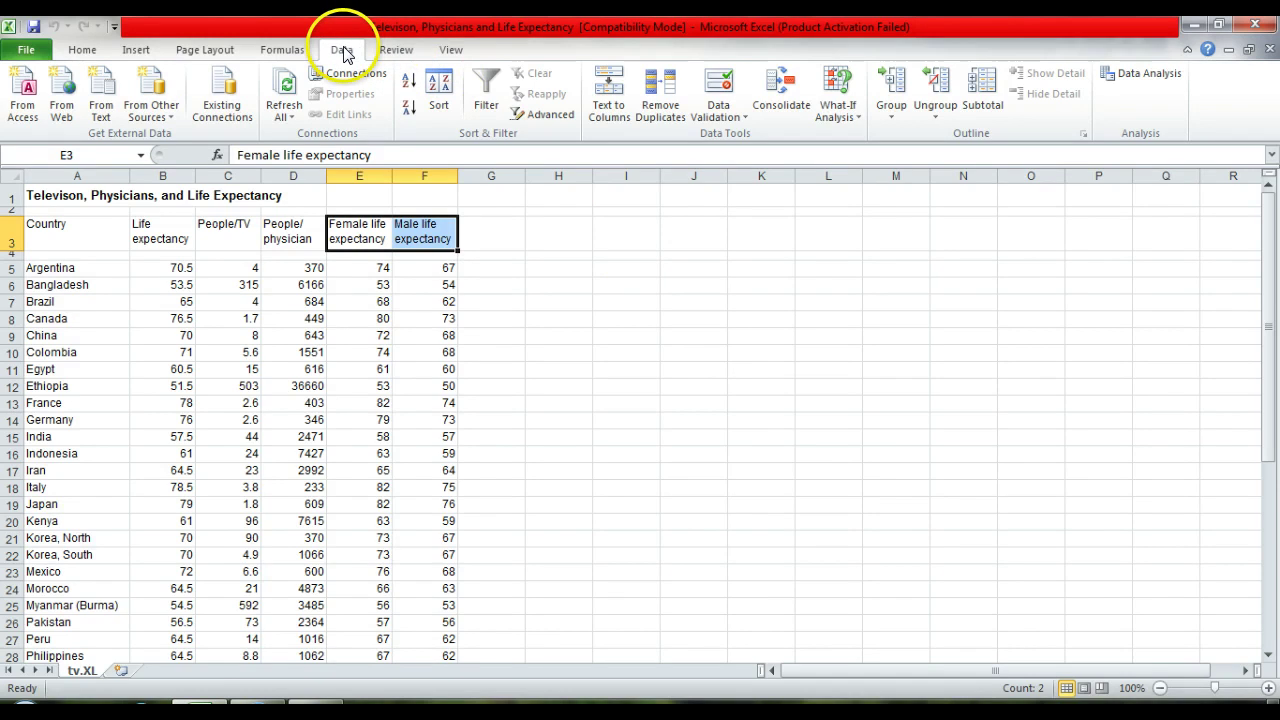
left_click(396, 50)
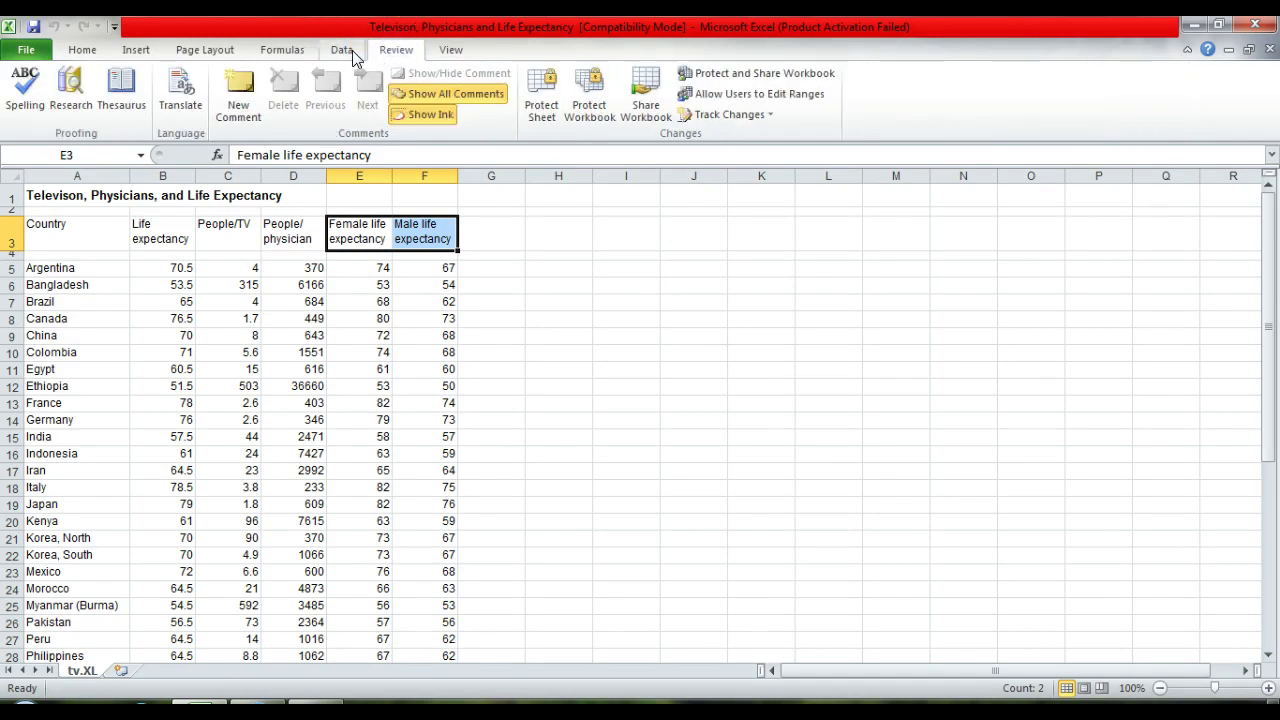
left_click(350, 56)
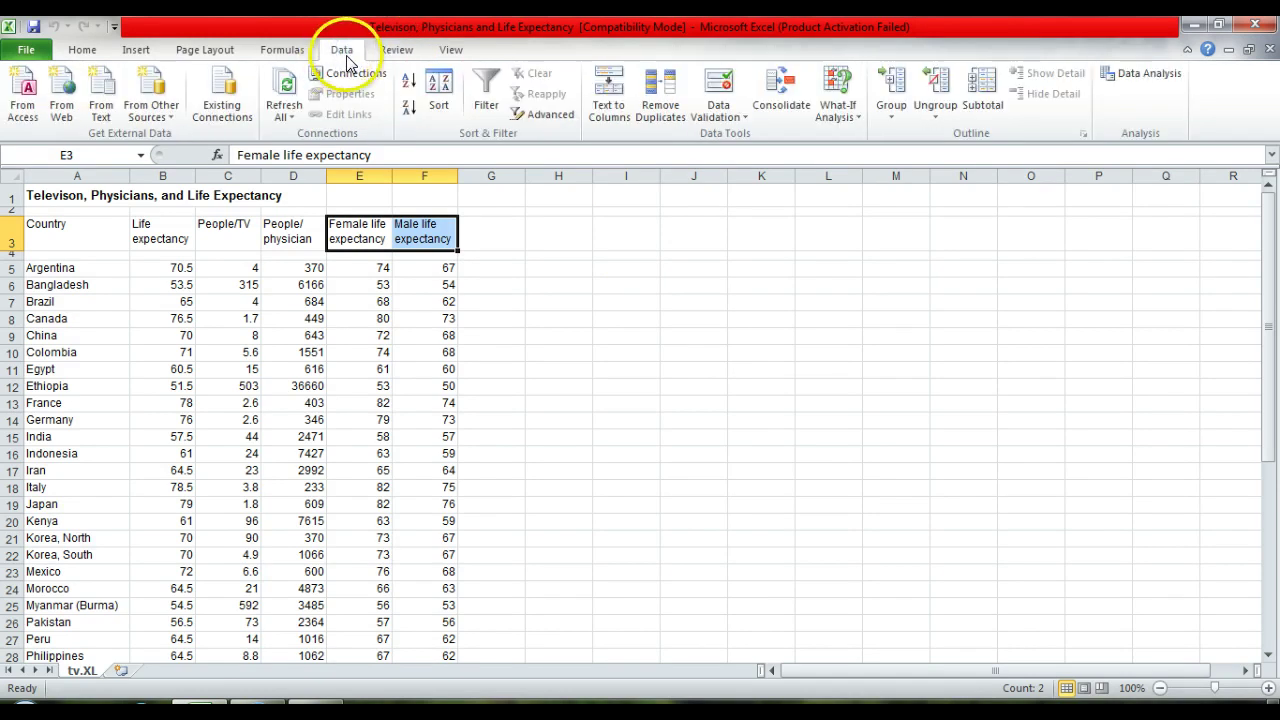
left_click(1150, 76)
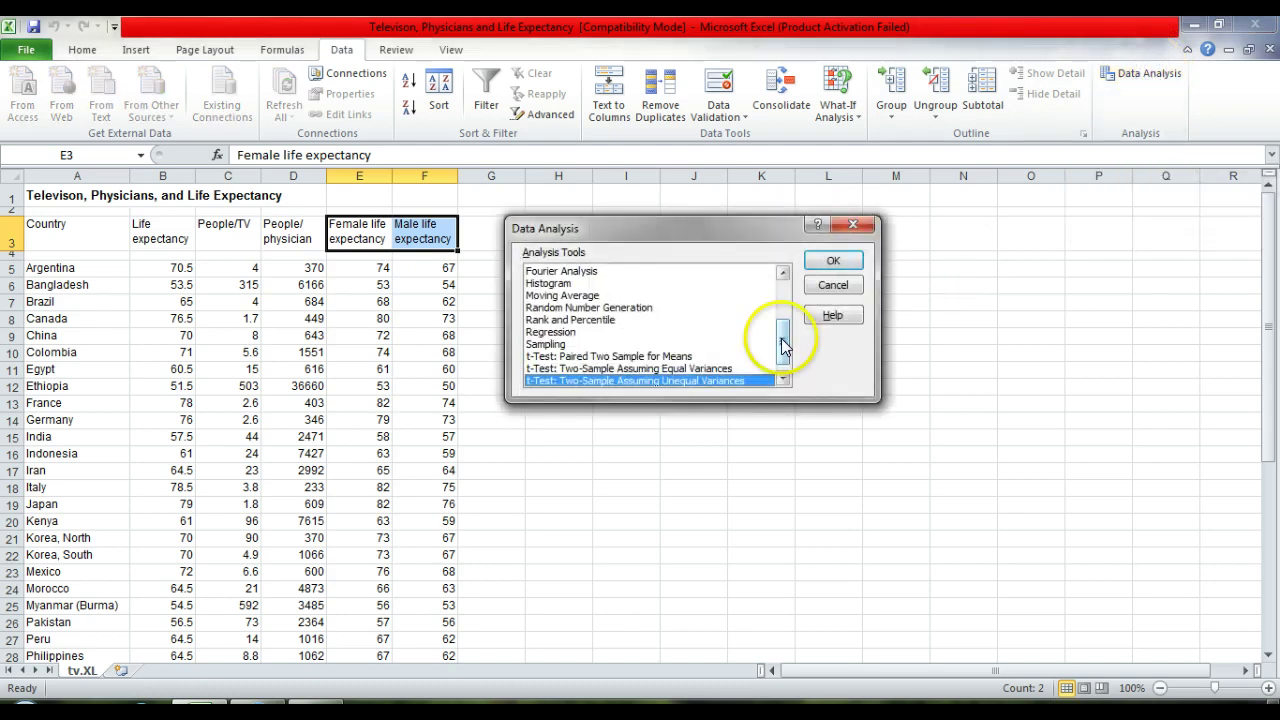
left_click_drag(782, 345, 782, 358)
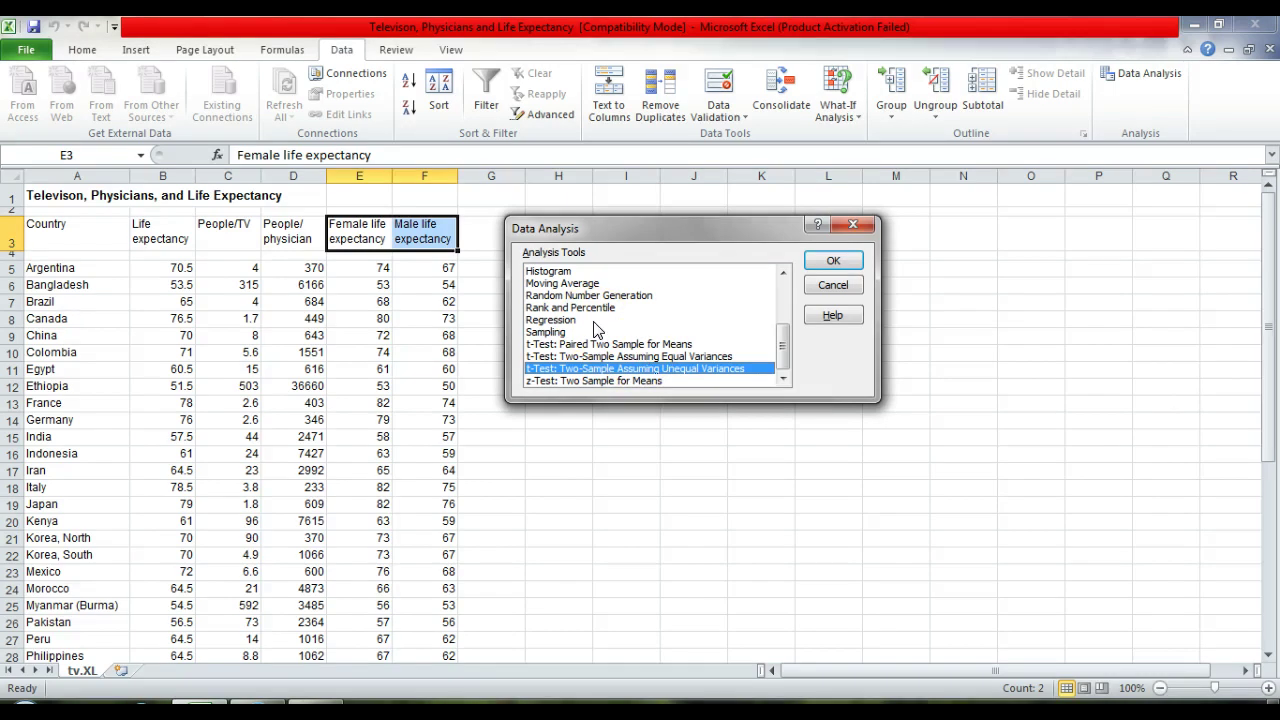
left_click(579, 358)
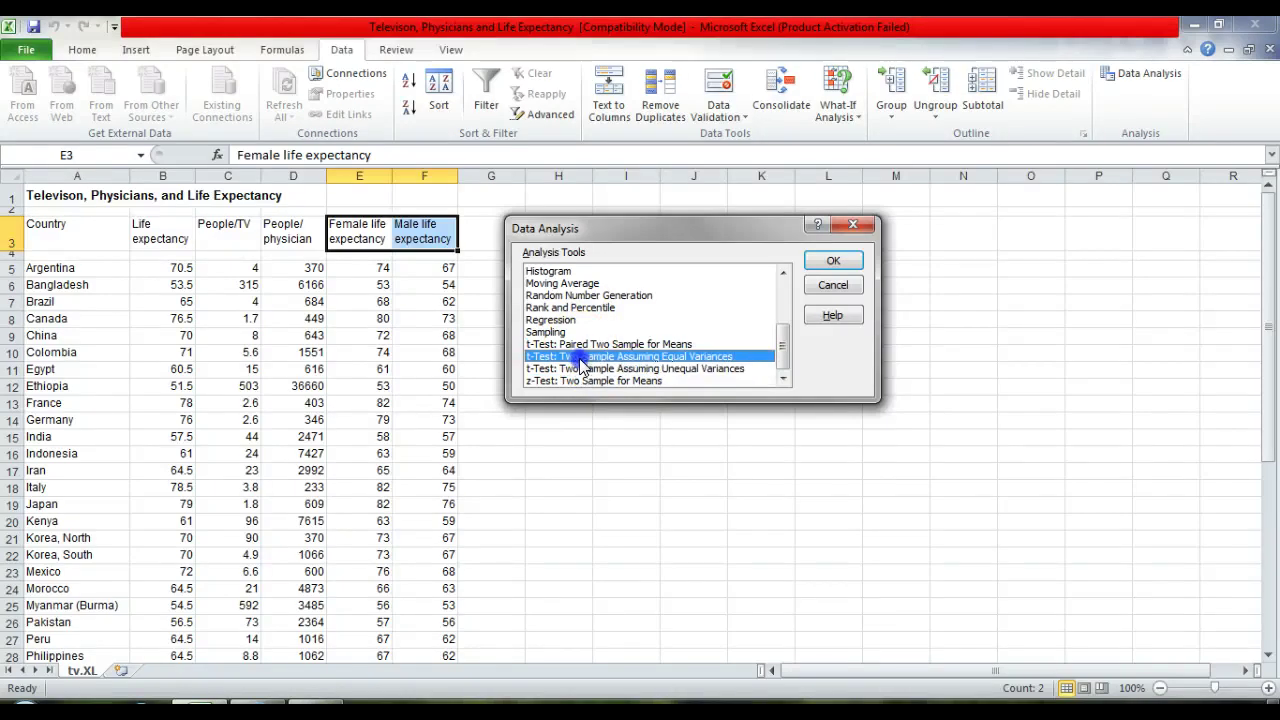
left_click(579, 368)
left_click(579, 360)
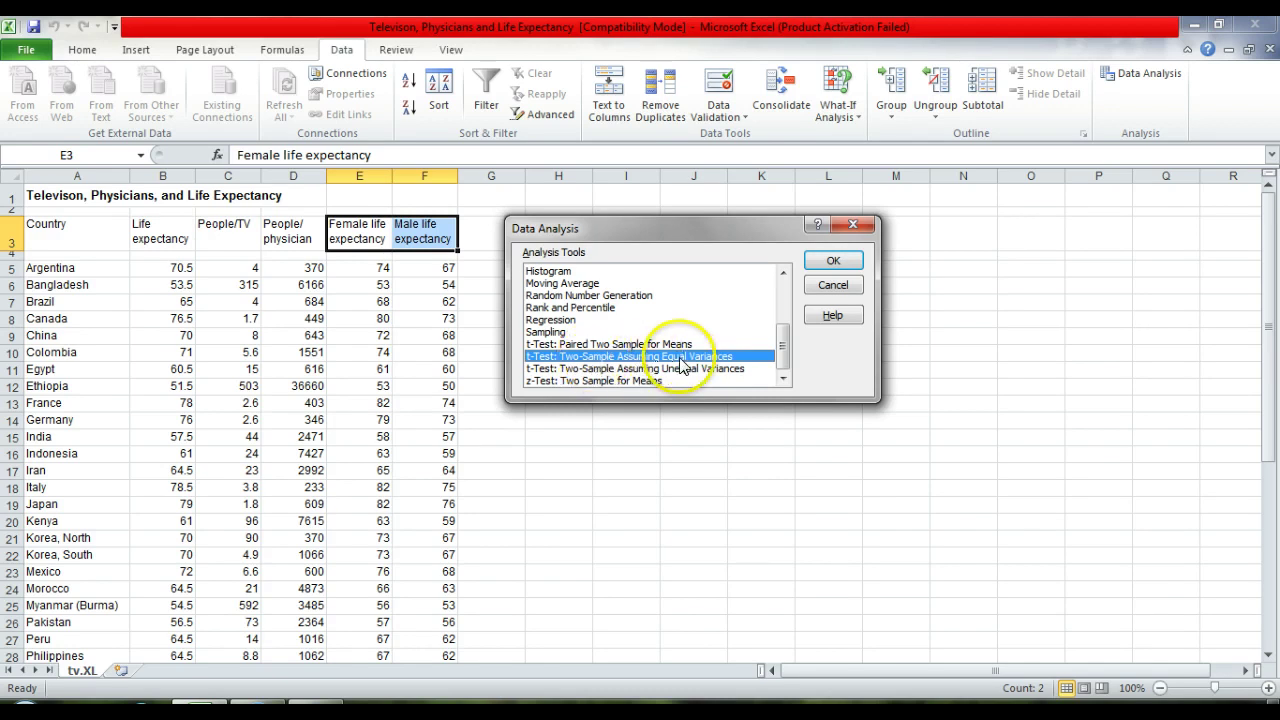
left_click(836, 263)
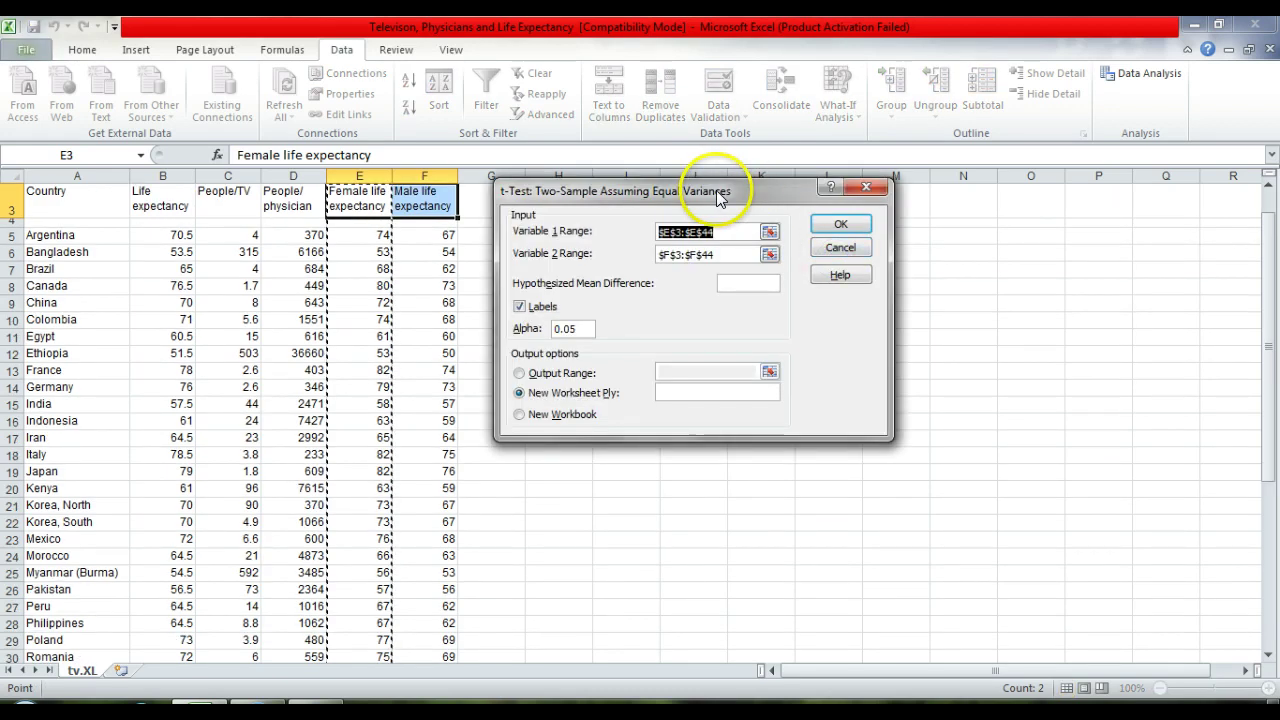
Set the Variable 1 range to the female life expectancy column, E3:E44, including its header.
left_click_drag(718, 197, 733, 197)
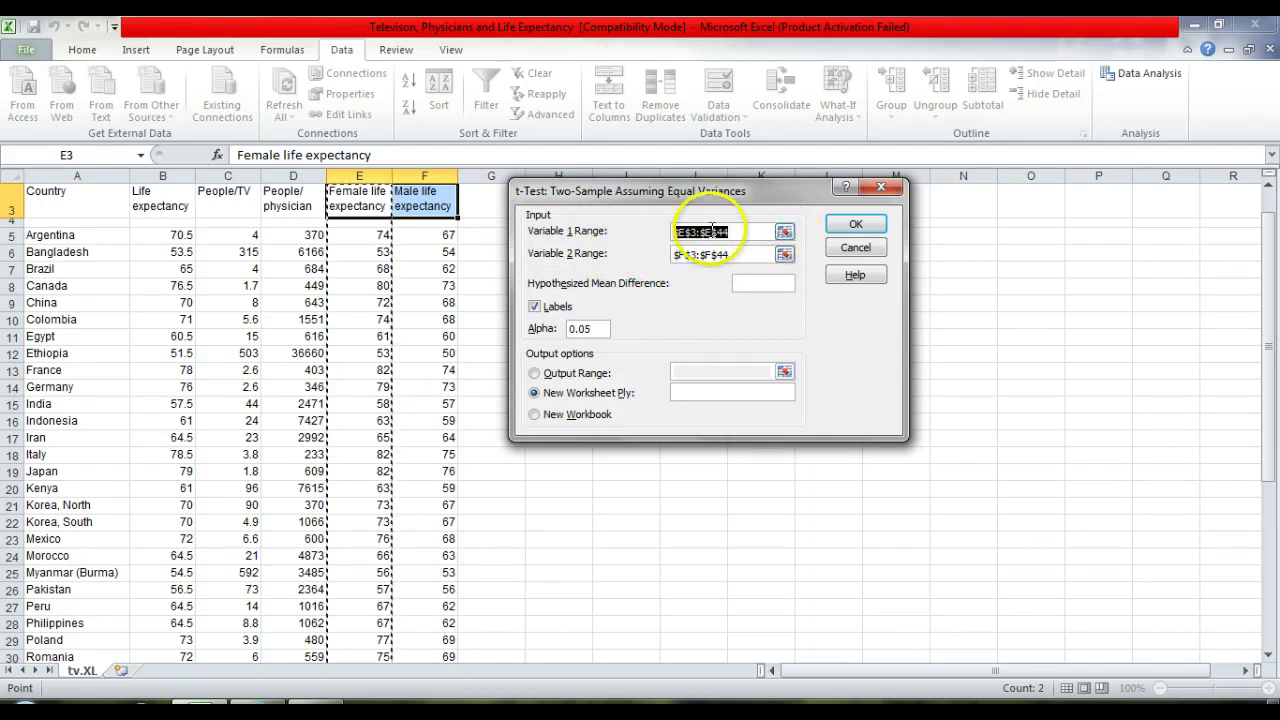
left_click(385, 198)
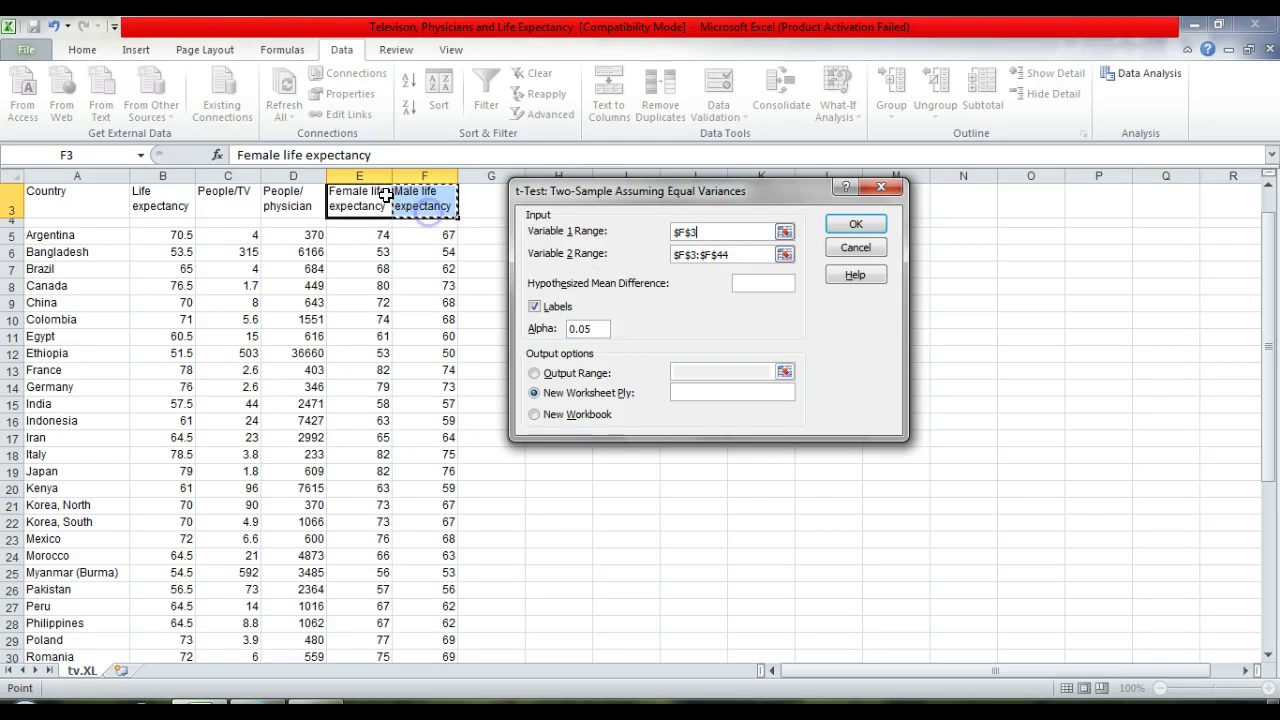
left_click_drag(370, 195, 357, 461)
left_click_drag(357, 636, 370, 584)
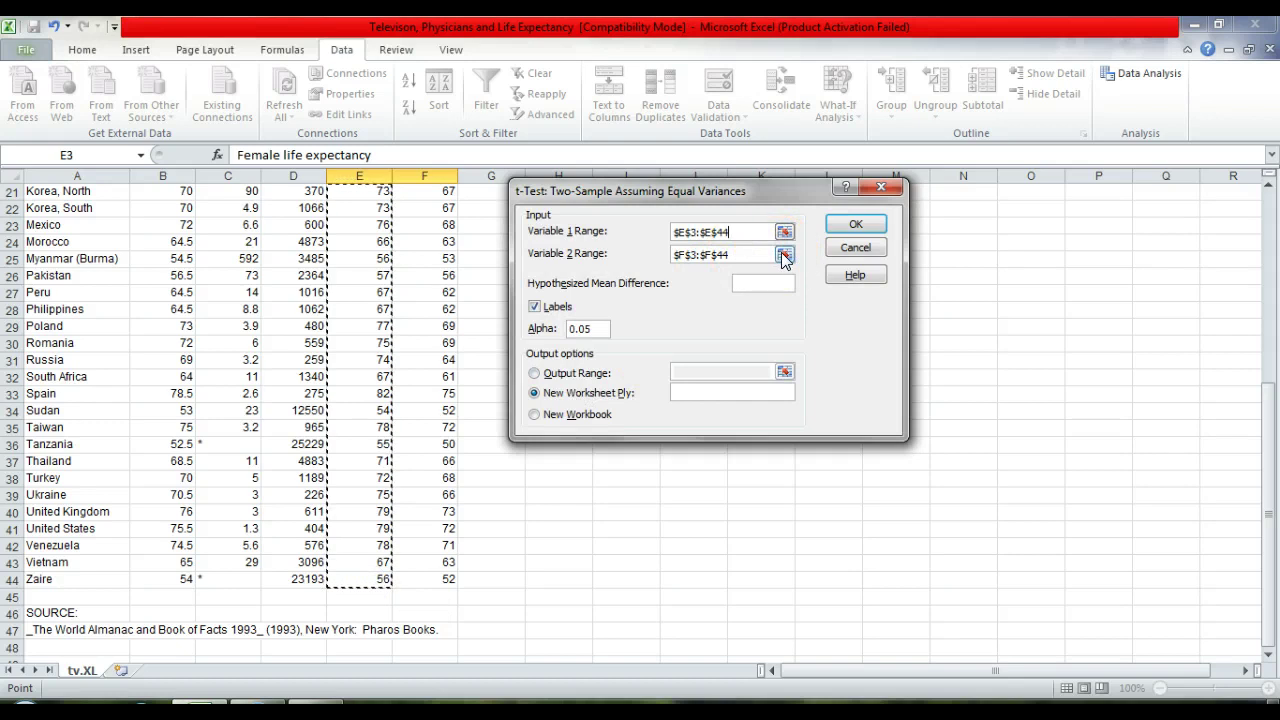
Set the Variable 2 range to the male life expectancy column, F3:F44, including its header.
left_click(785, 258)
left_click_drag(1268, 363, 1265, 303)
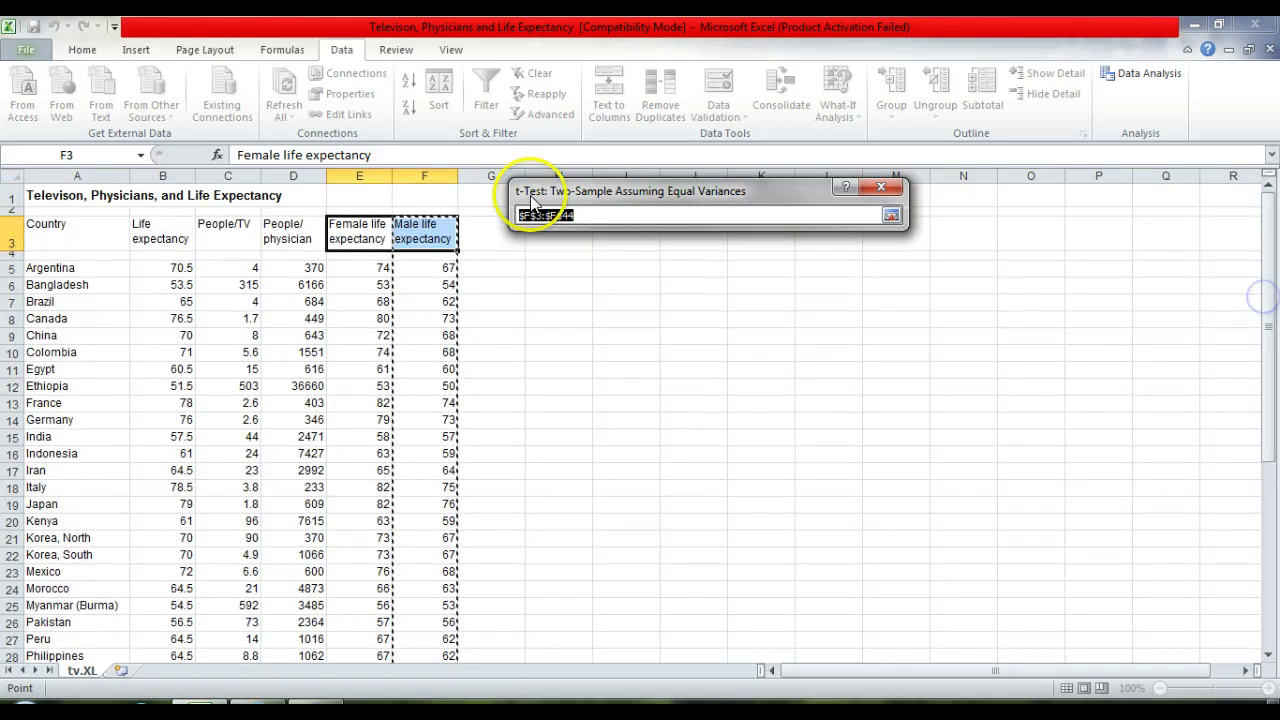
left_click_drag(422, 236, 431, 633)
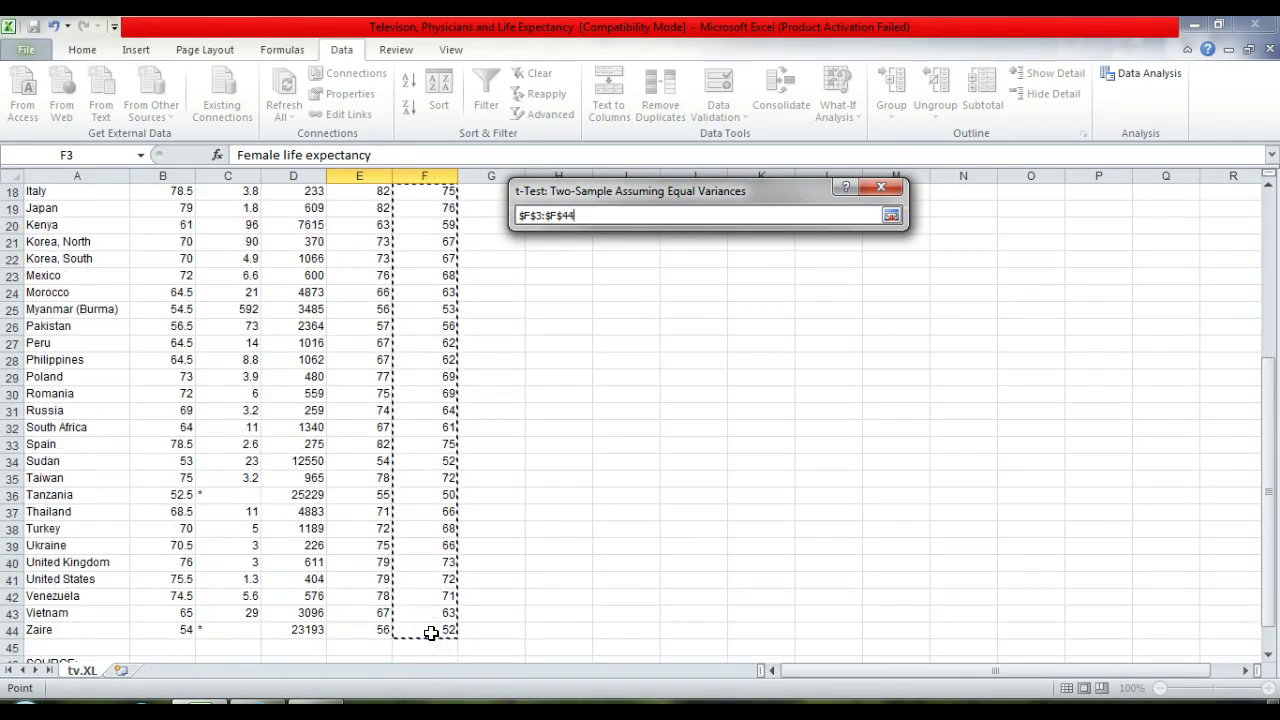
left_click(816, 218)
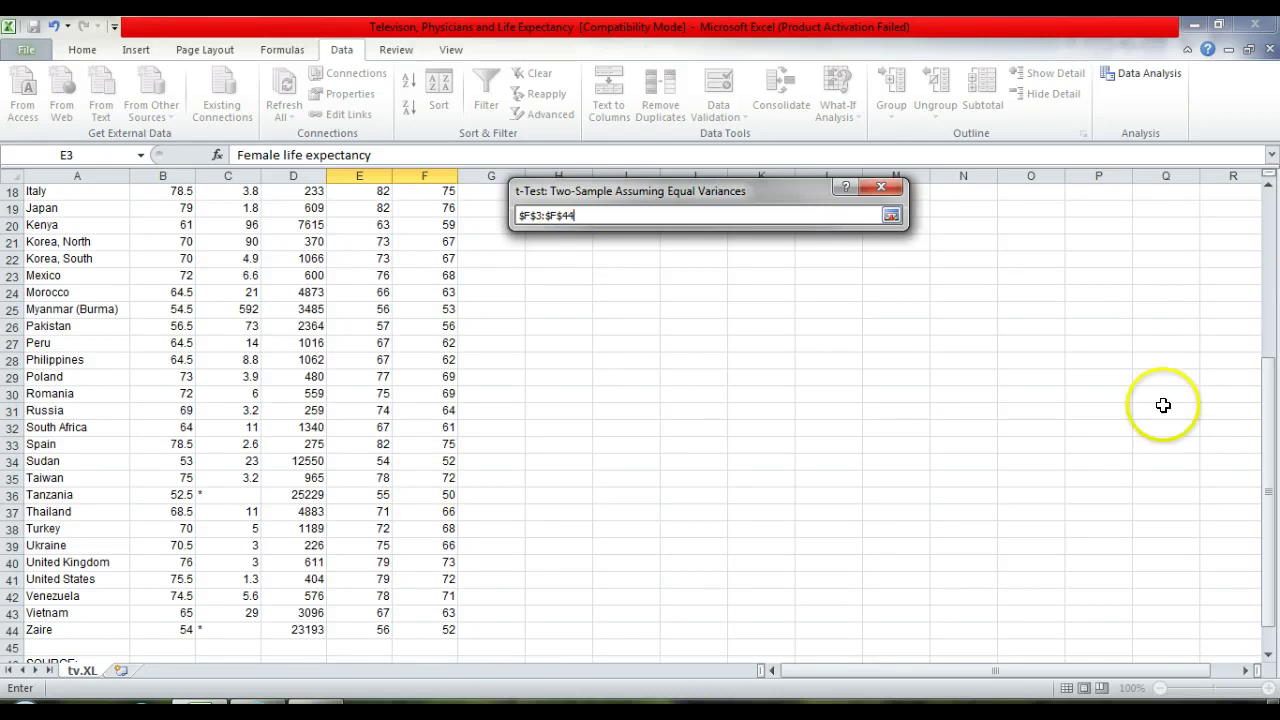
left_click_drag(1258, 509, 1258, 500)
left_click_drag(1268, 504, 1262, 331)
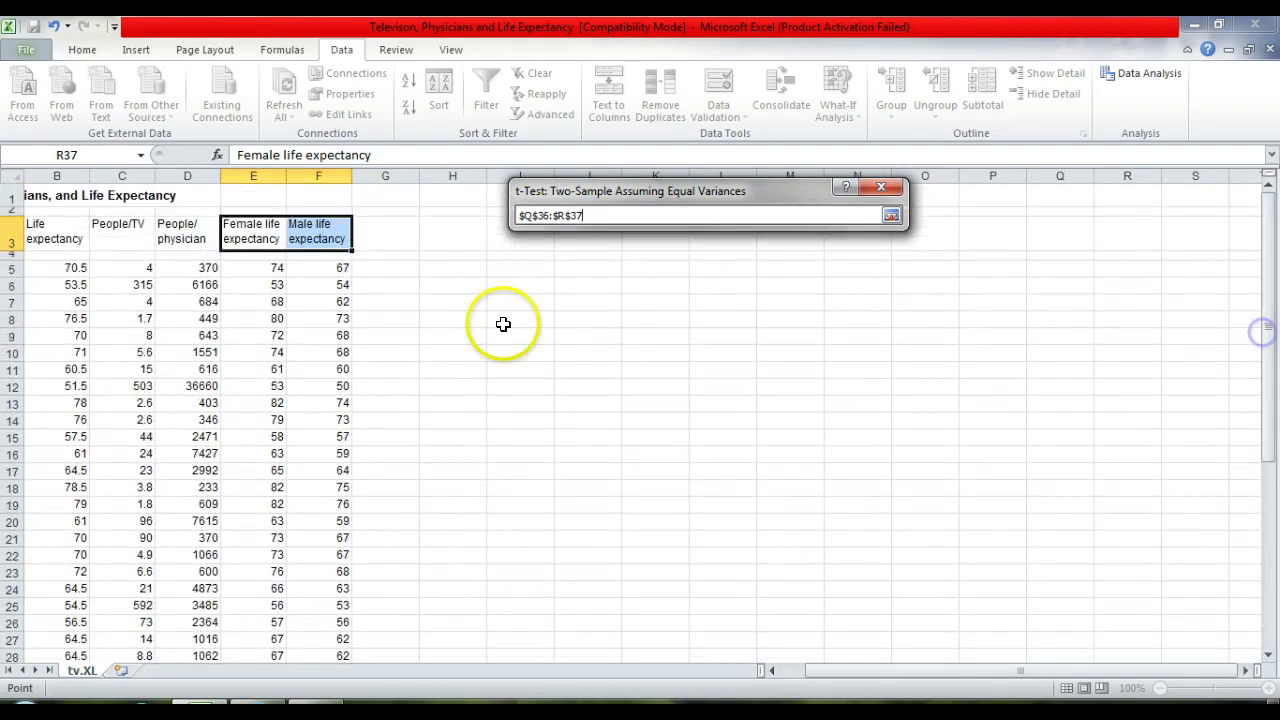
left_click(327, 284)
left_click_drag(322, 238, 329, 580)
left_click(890, 217)
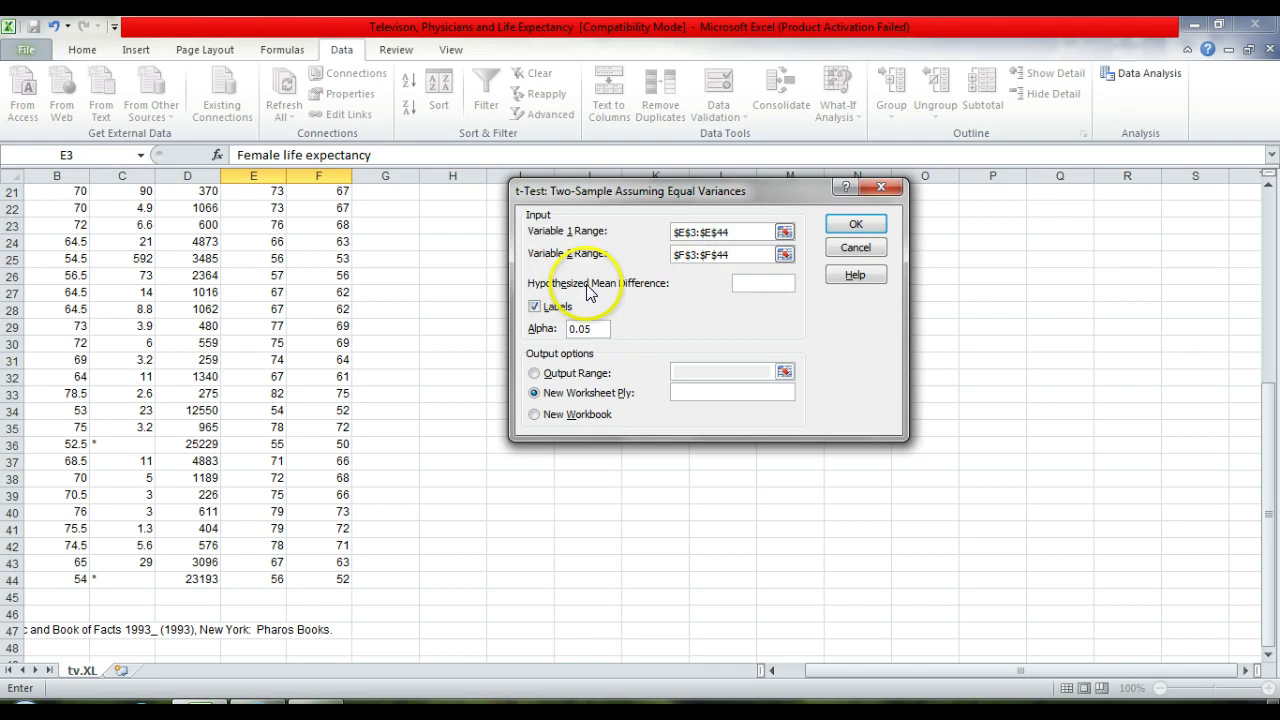
Run the t-test with labels, alpha 0.05 and no hypothesized mean difference entered, outputting to a new worksheet.
left_click(767, 282)
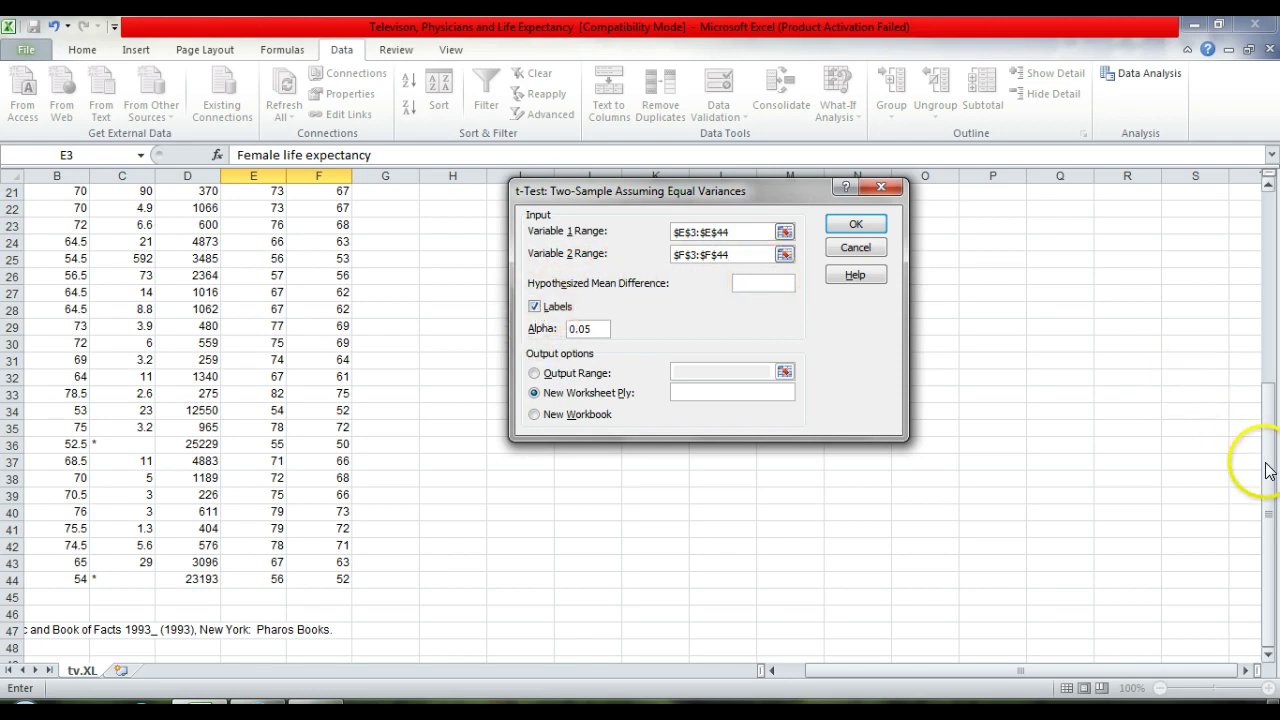
left_click_drag(1270, 455, 1270, 205)
left_click(235, 240)
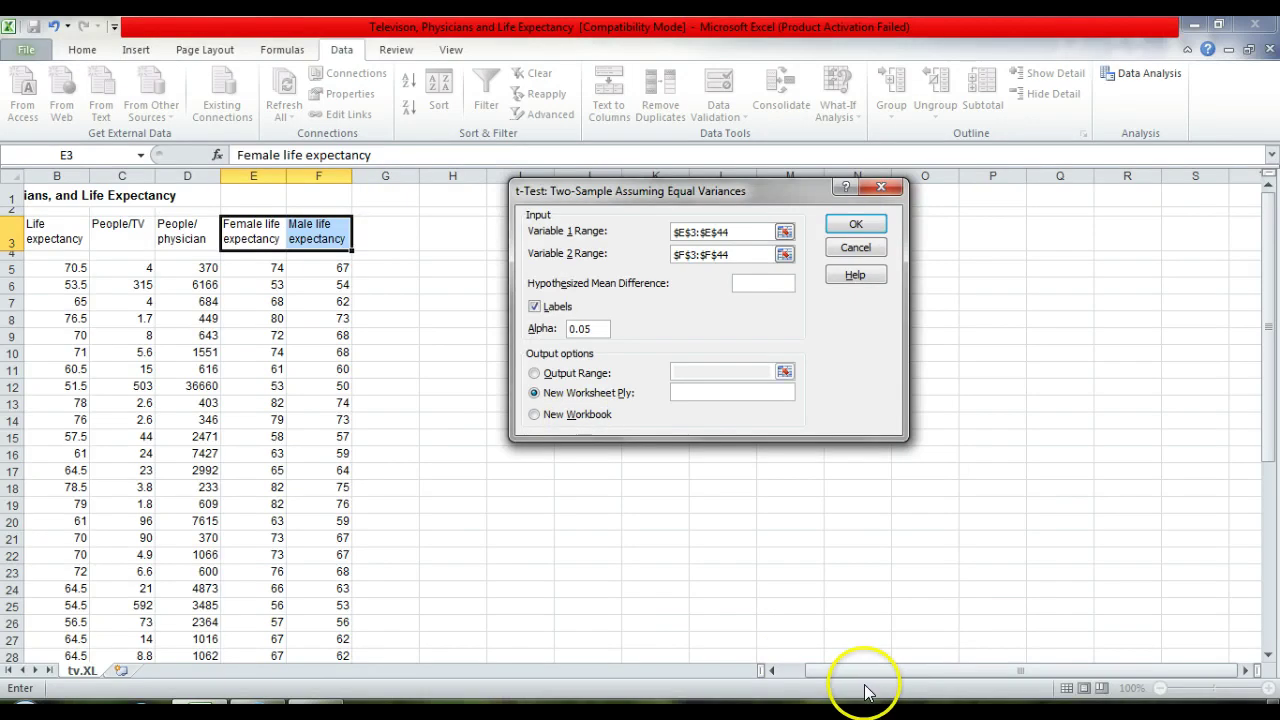
left_click(766, 662)
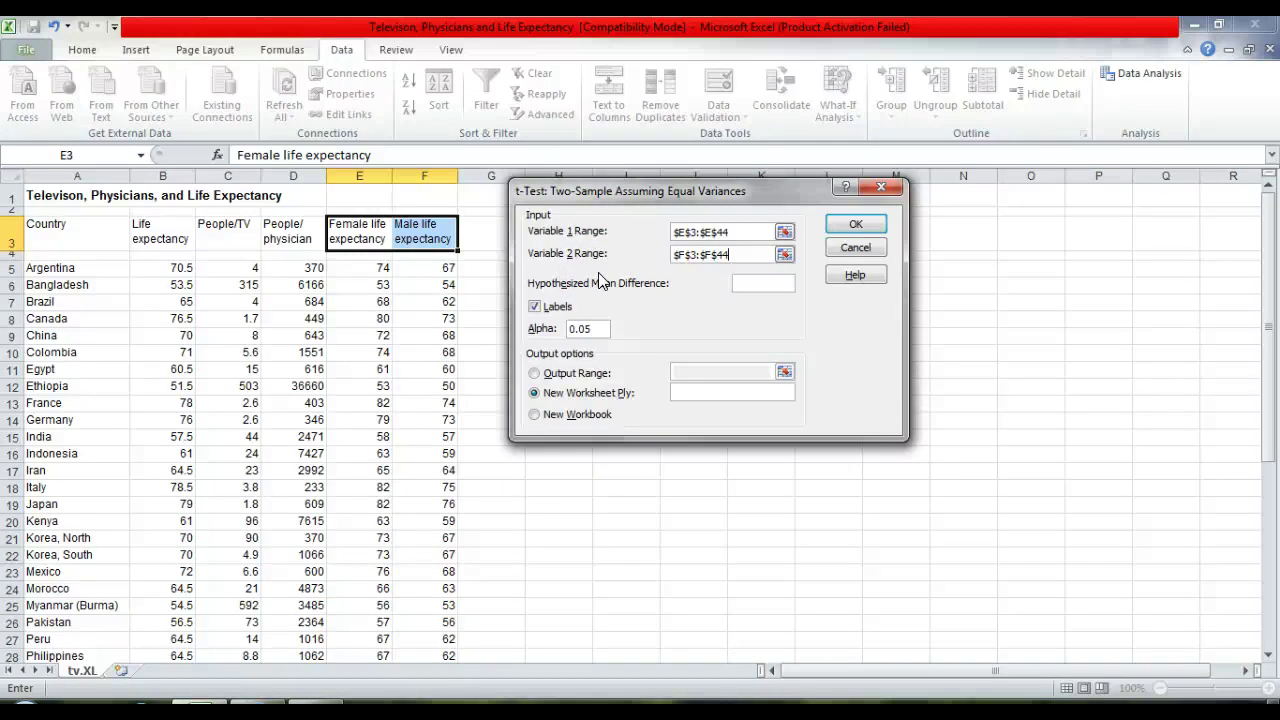
left_click(592, 329)
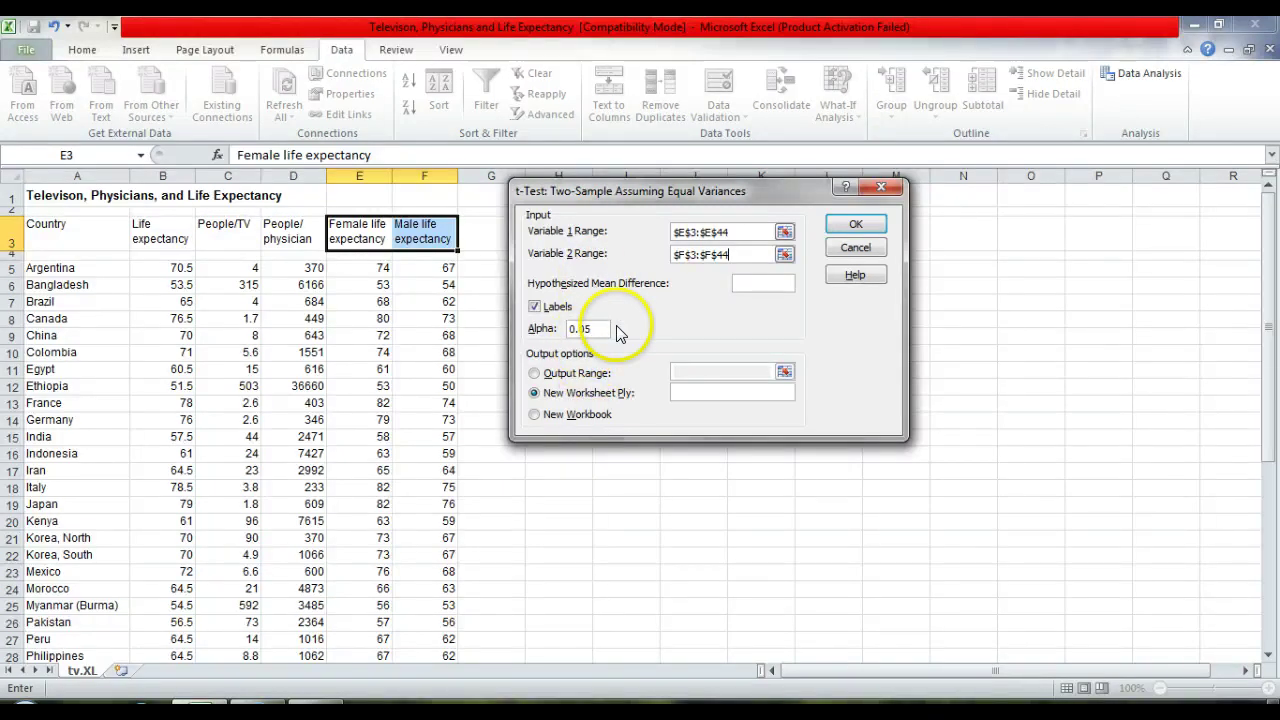
left_click(855, 230)
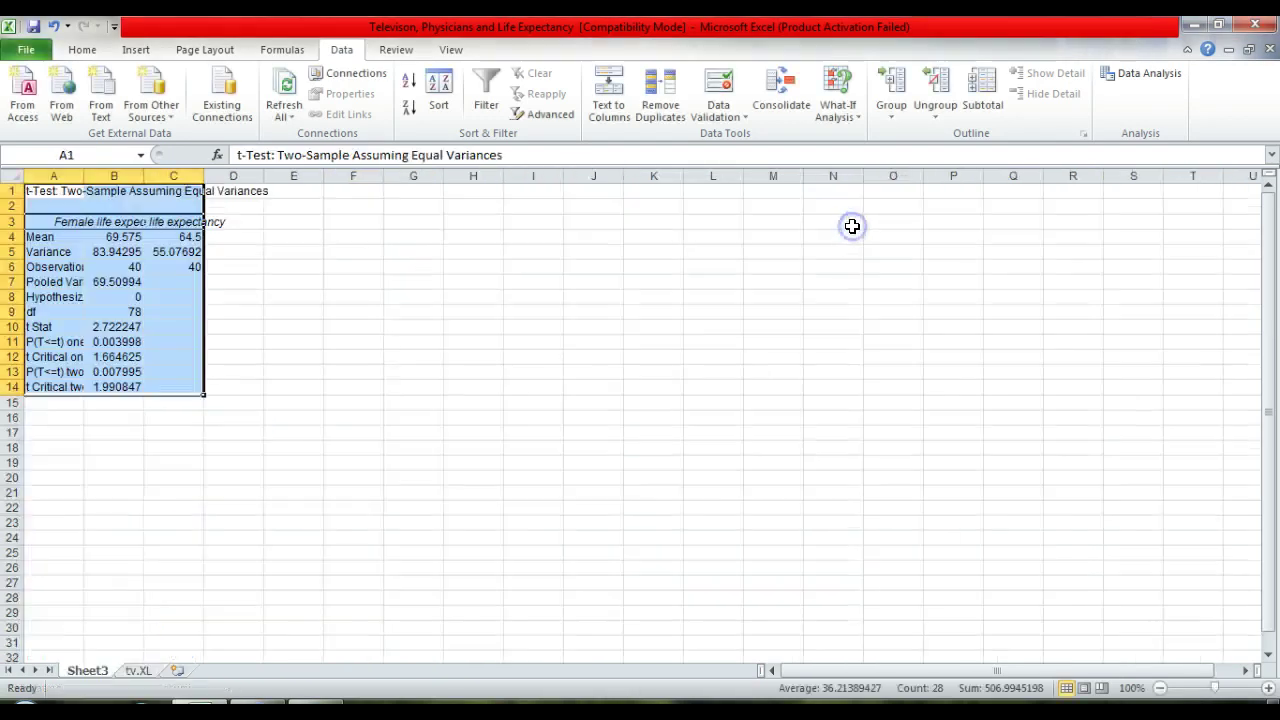
Check the source data on the tv.XL sheet, and widen the columns of the t-test output on Sheet3 to fit their contents.
left_click(95, 675)
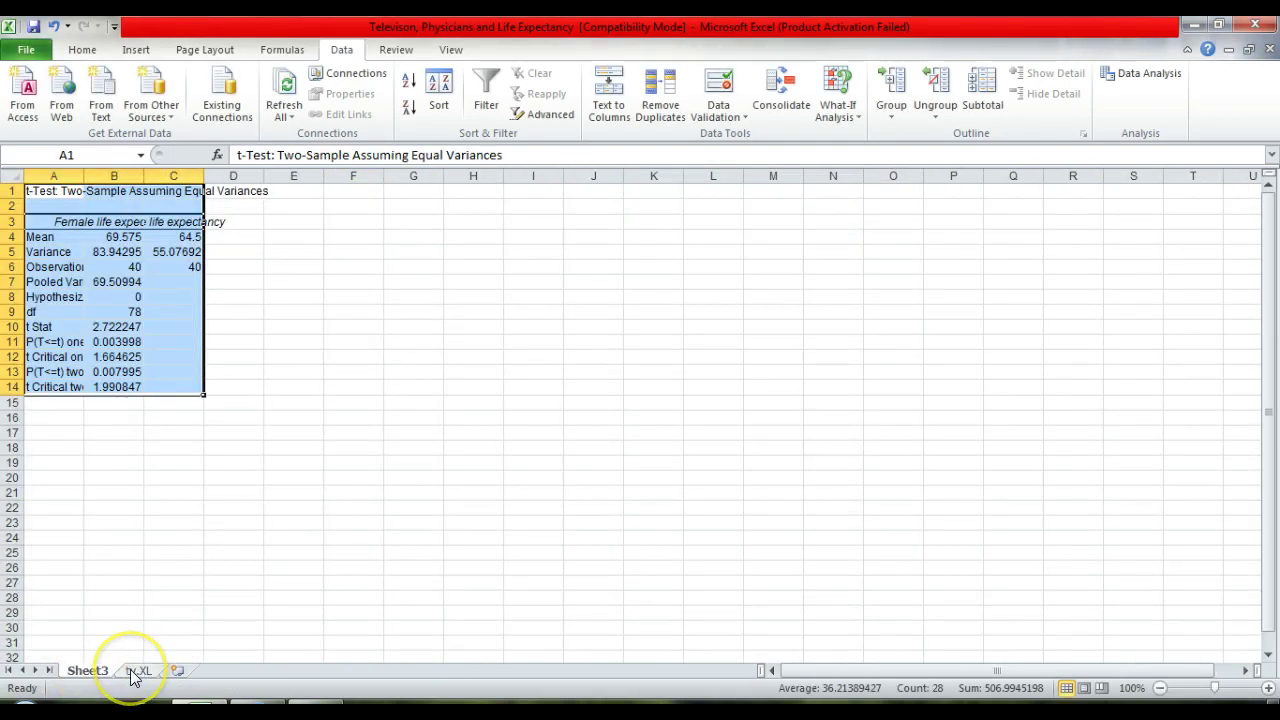
left_click(137, 671)
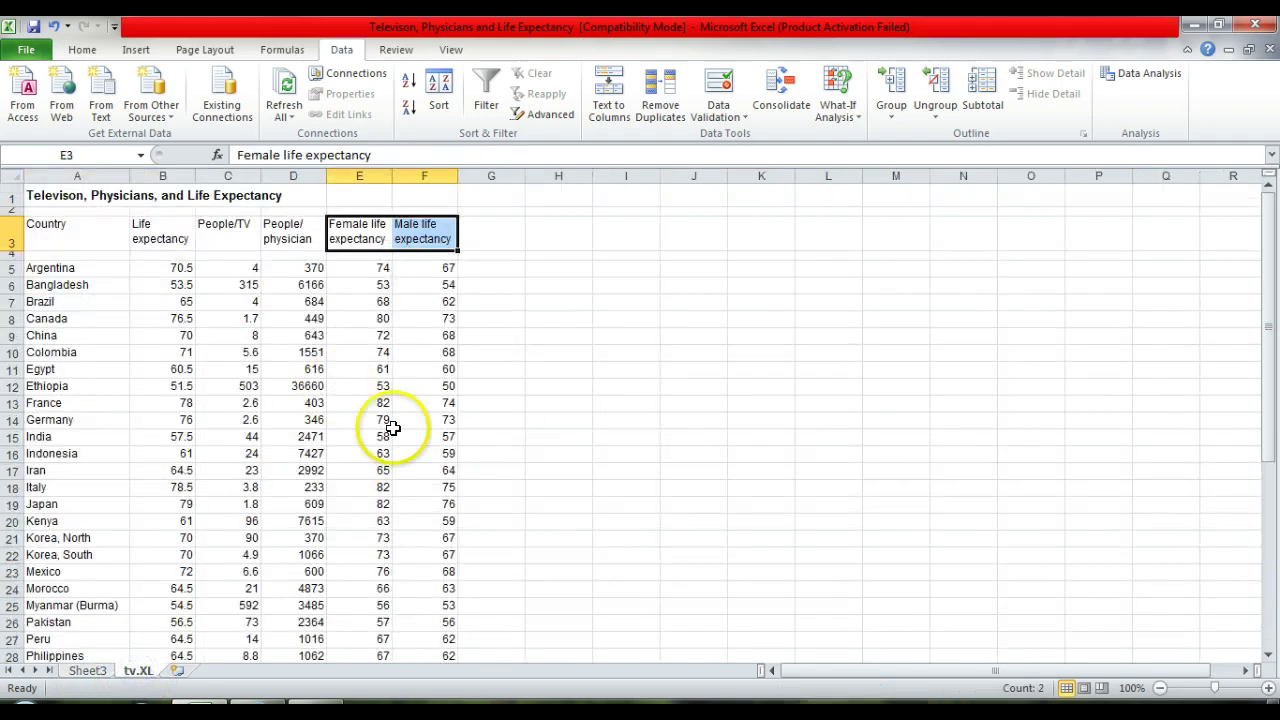
left_click(88, 671)
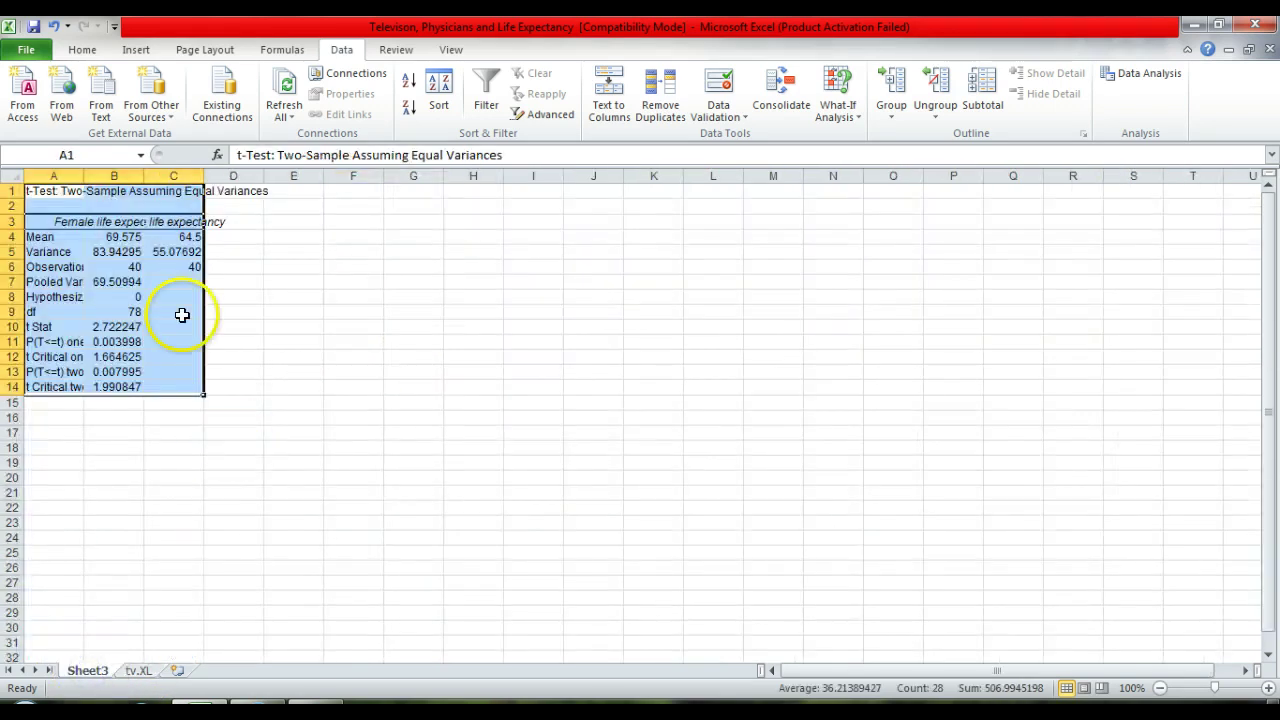
left_click_drag(84, 178, 363, 178)
Examine the mean, variance, observations, pooled variance and df rows of the t-test output.
left_click(12, 237)
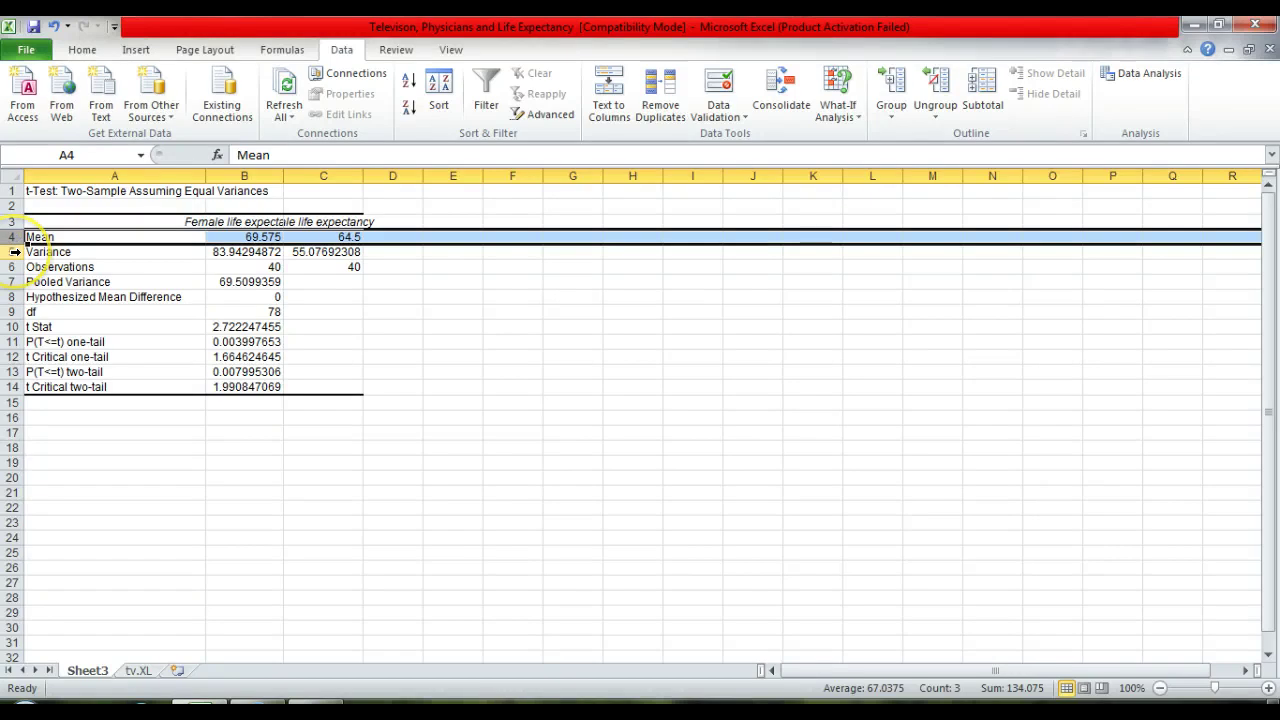
left_click(15, 252)
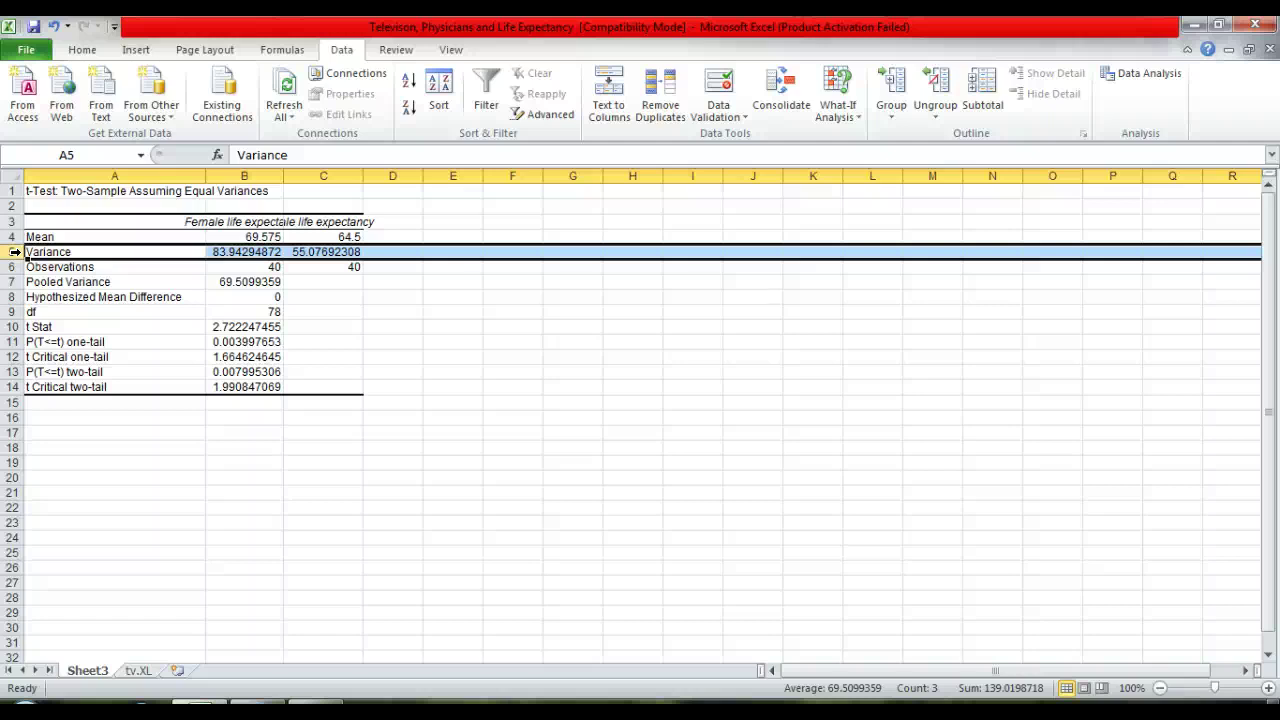
left_click(14, 267)
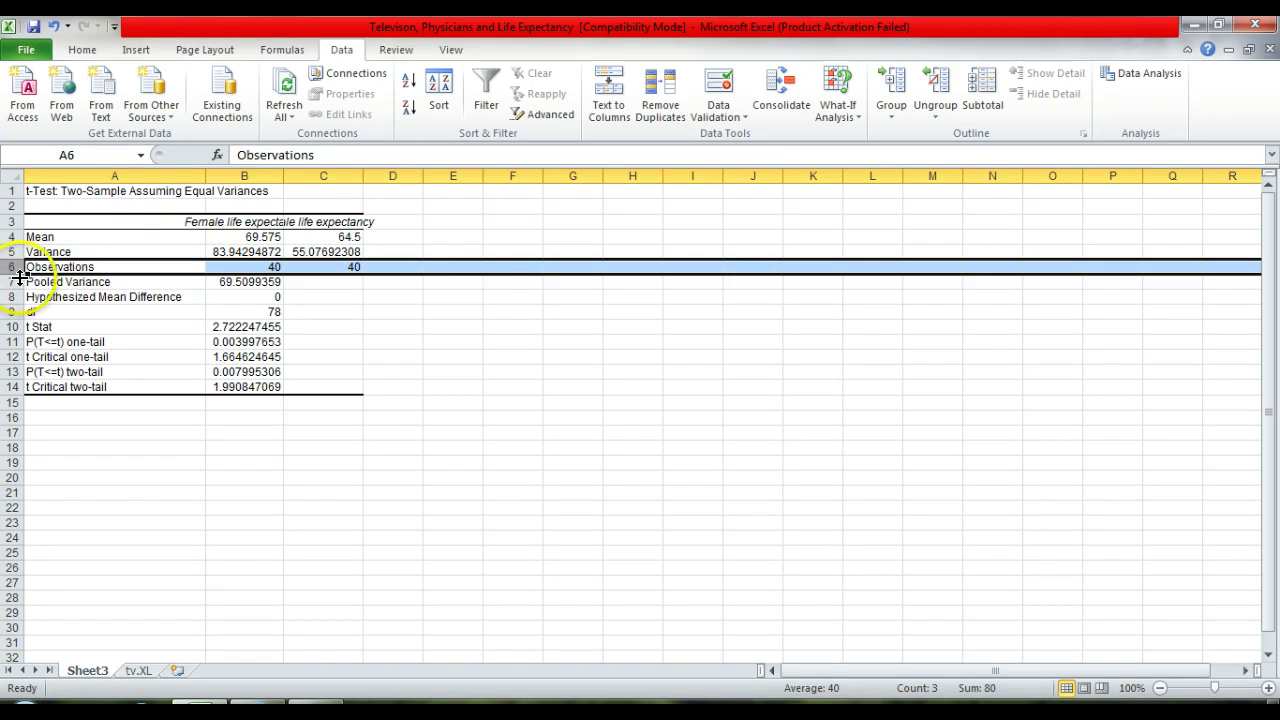
left_click(14, 281)
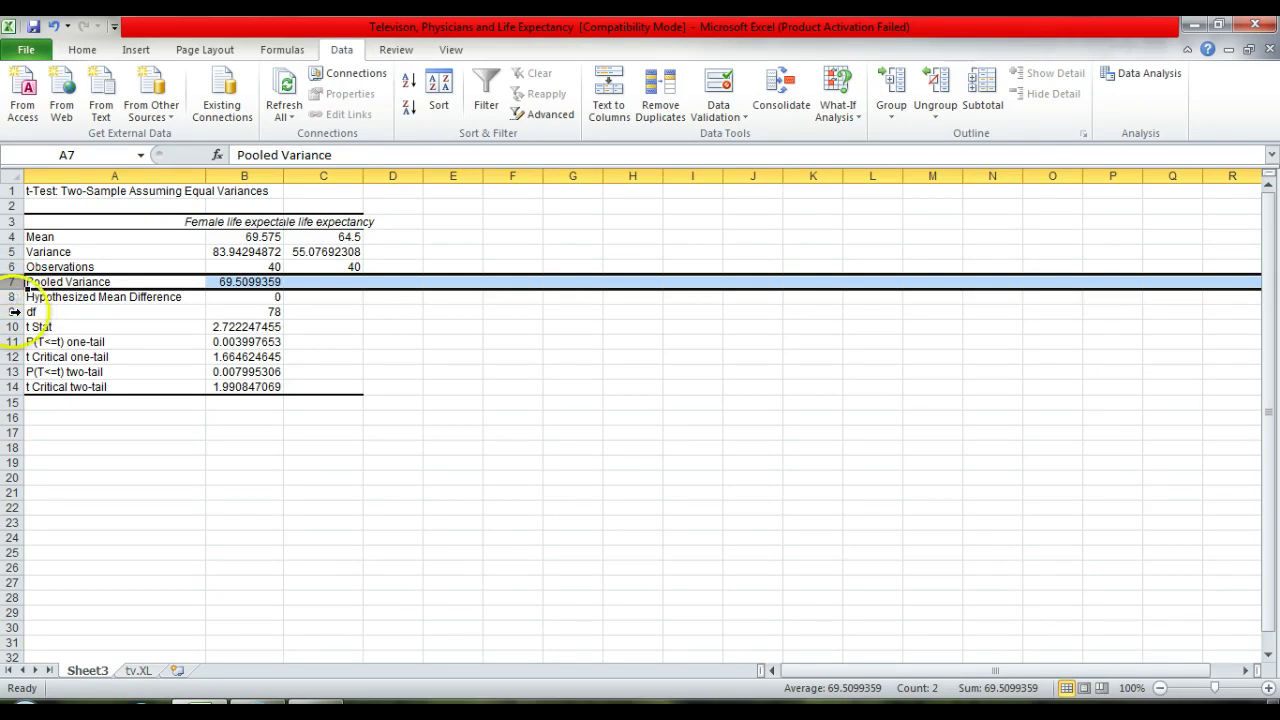
left_click(14, 311)
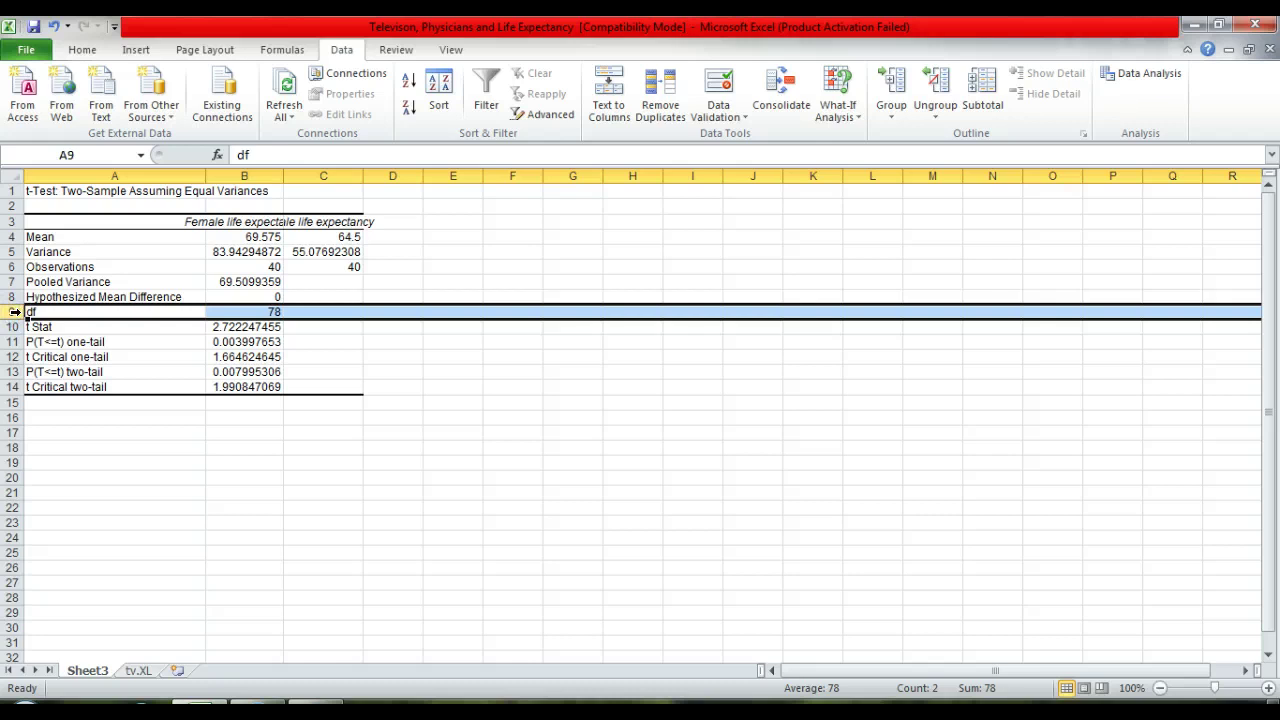
Compare the t Stat row with the one-tail and two-tail t Critical rows in the t-test output.
left_click(14, 326)
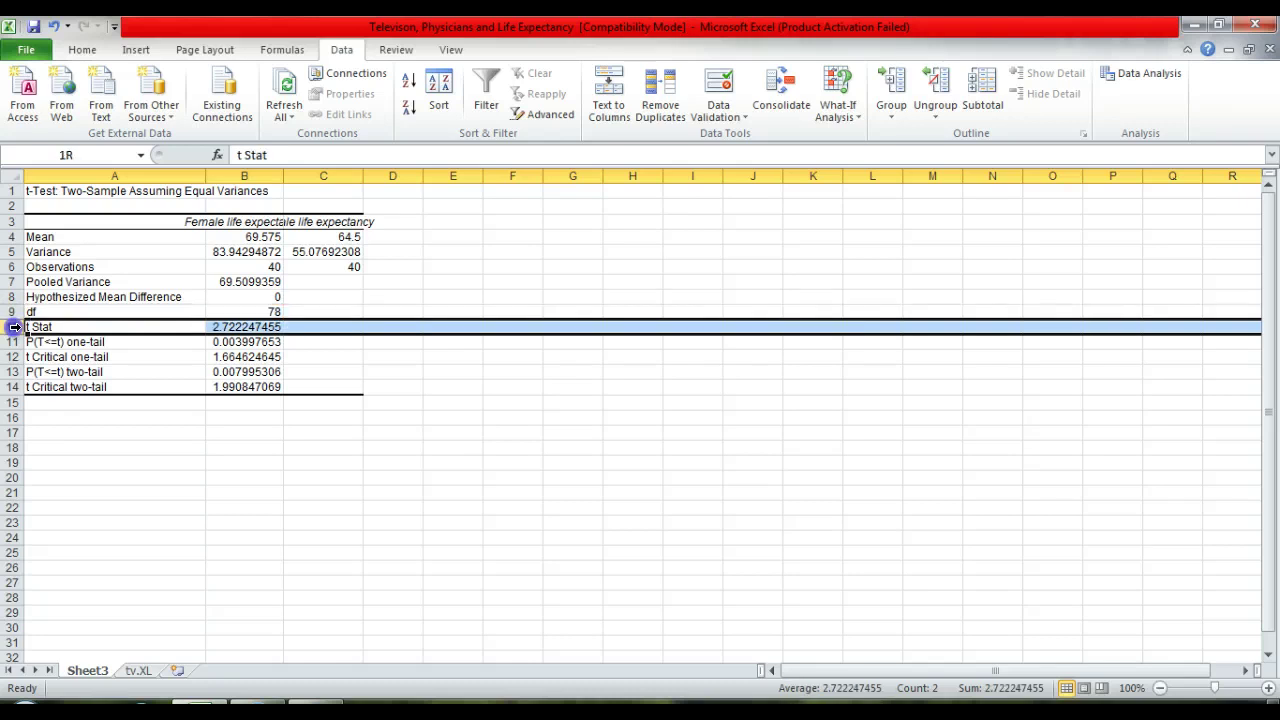
left_click_drag(14, 326, 14, 383)
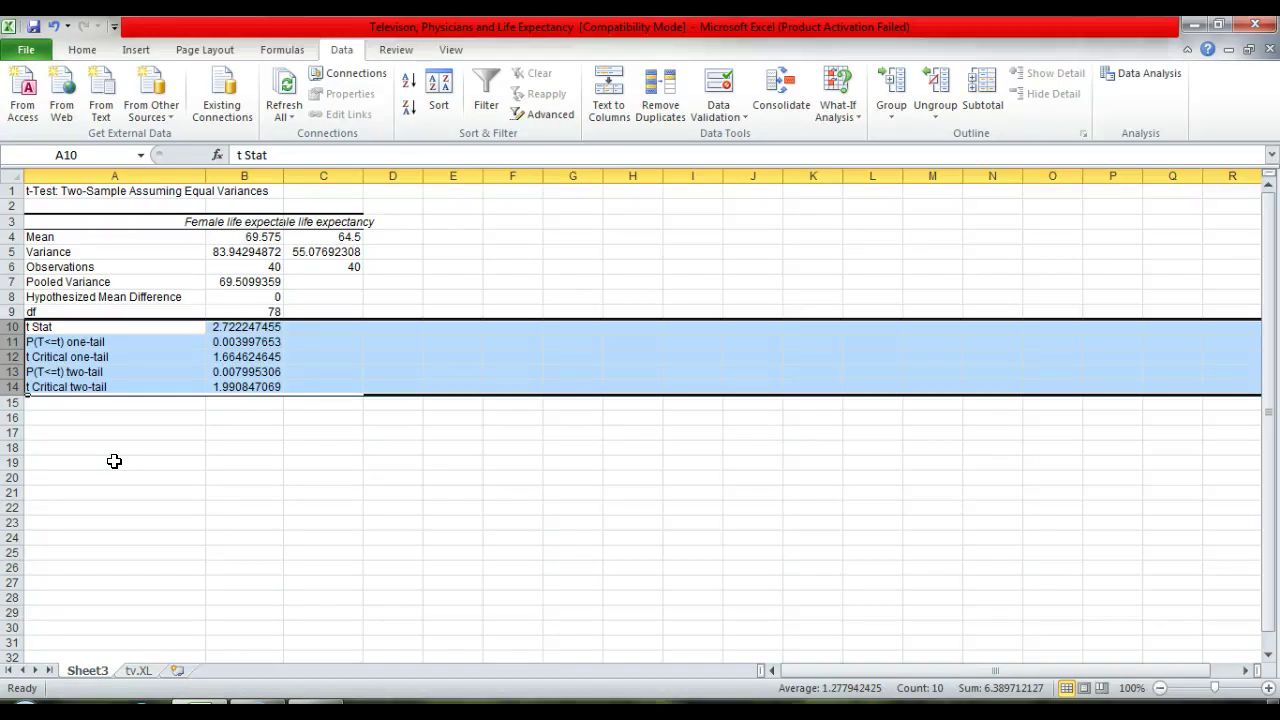
left_click(14, 327)
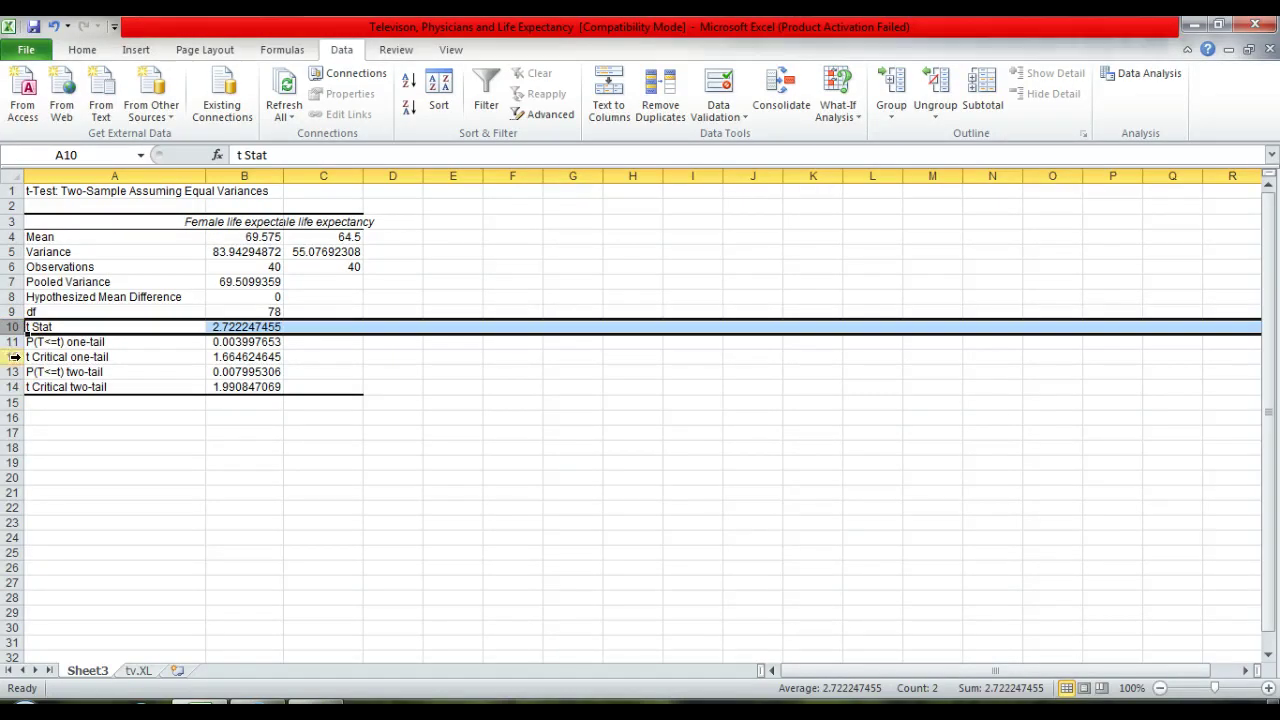
left_click(12, 357)
left_click(12, 387, "ctrl")
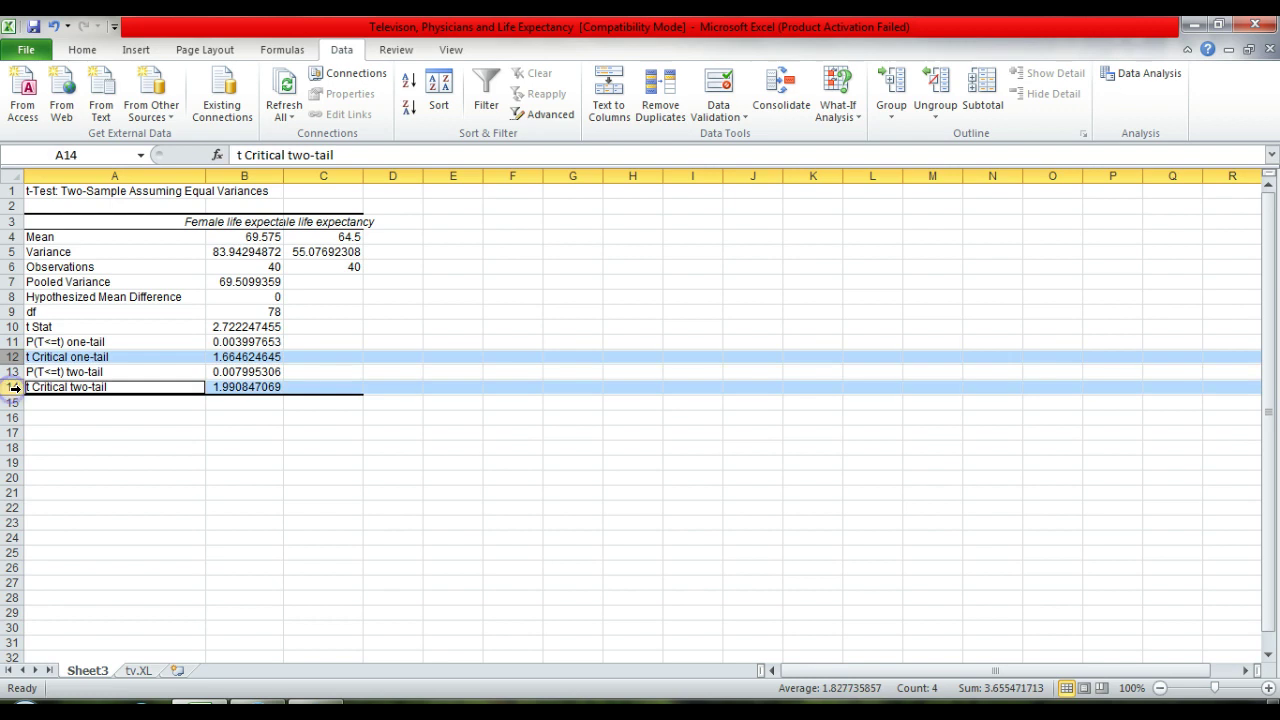
left_click(13, 326)
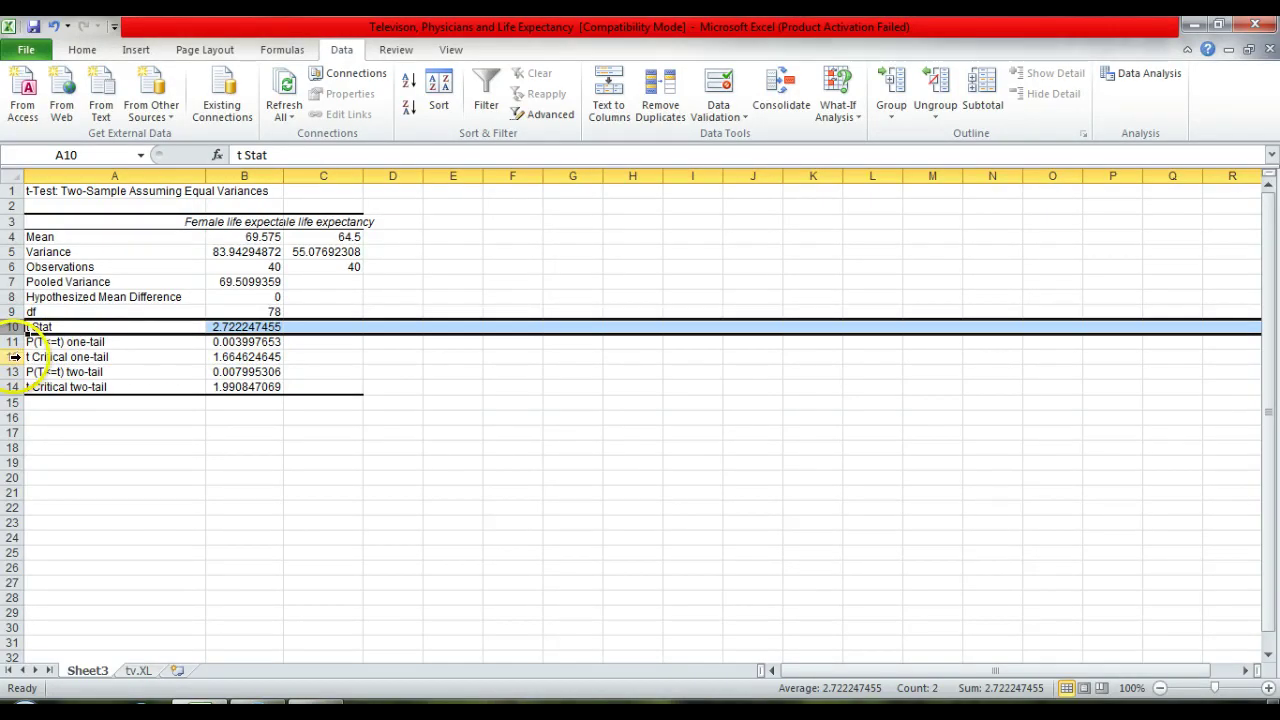
left_click(14, 357)
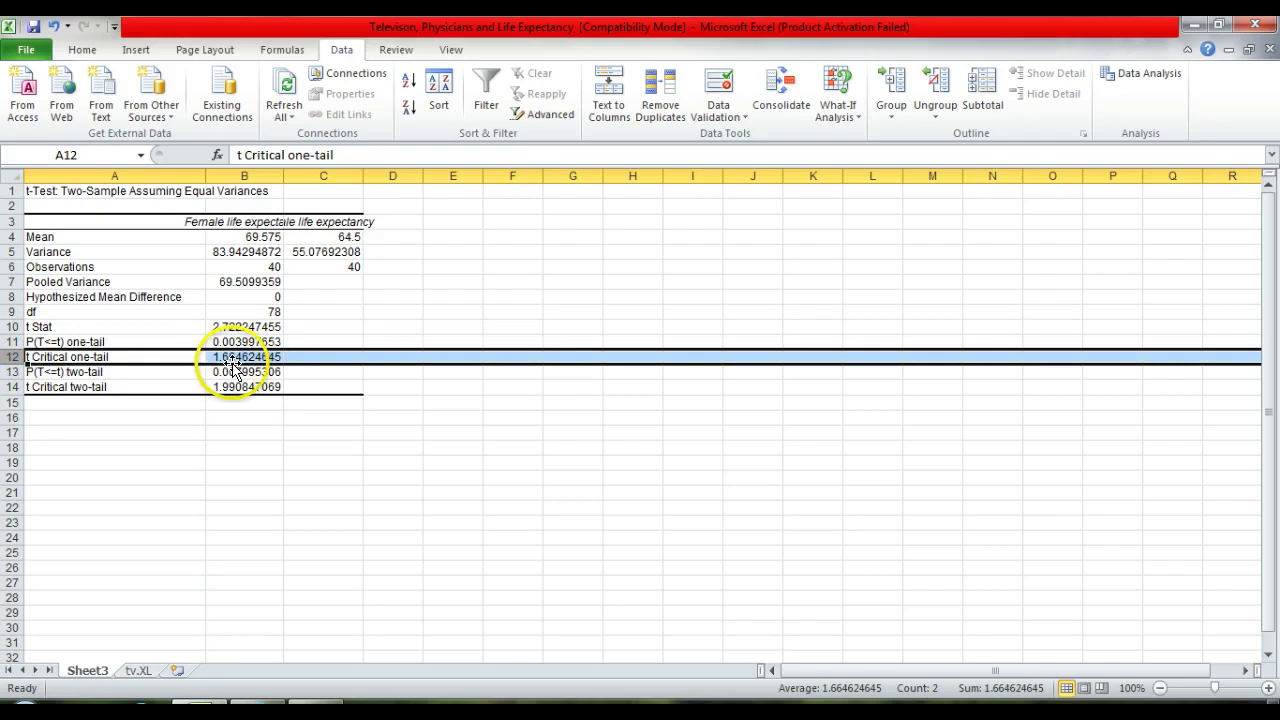
Compare the one-tail and two-tail P(T<=t) rows in the equal-variances t-test output on Sheet3.
left_click(14, 341)
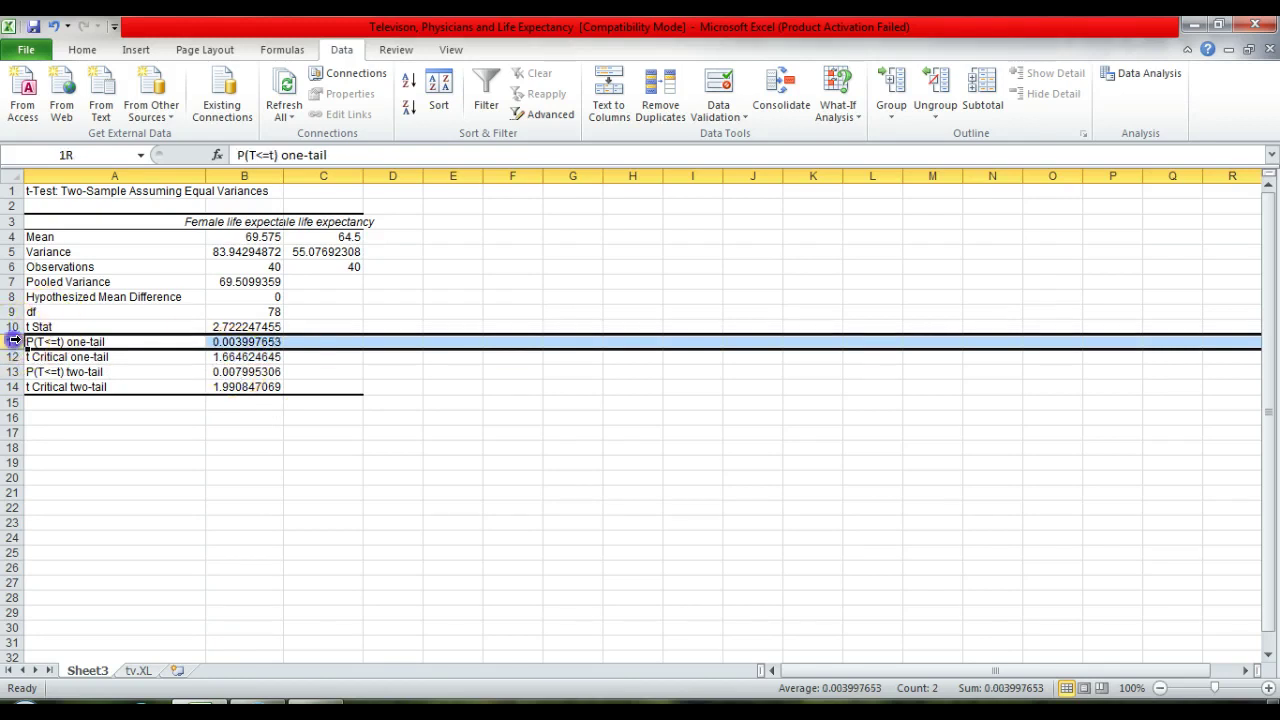
left_click(14, 371, "ctrl")
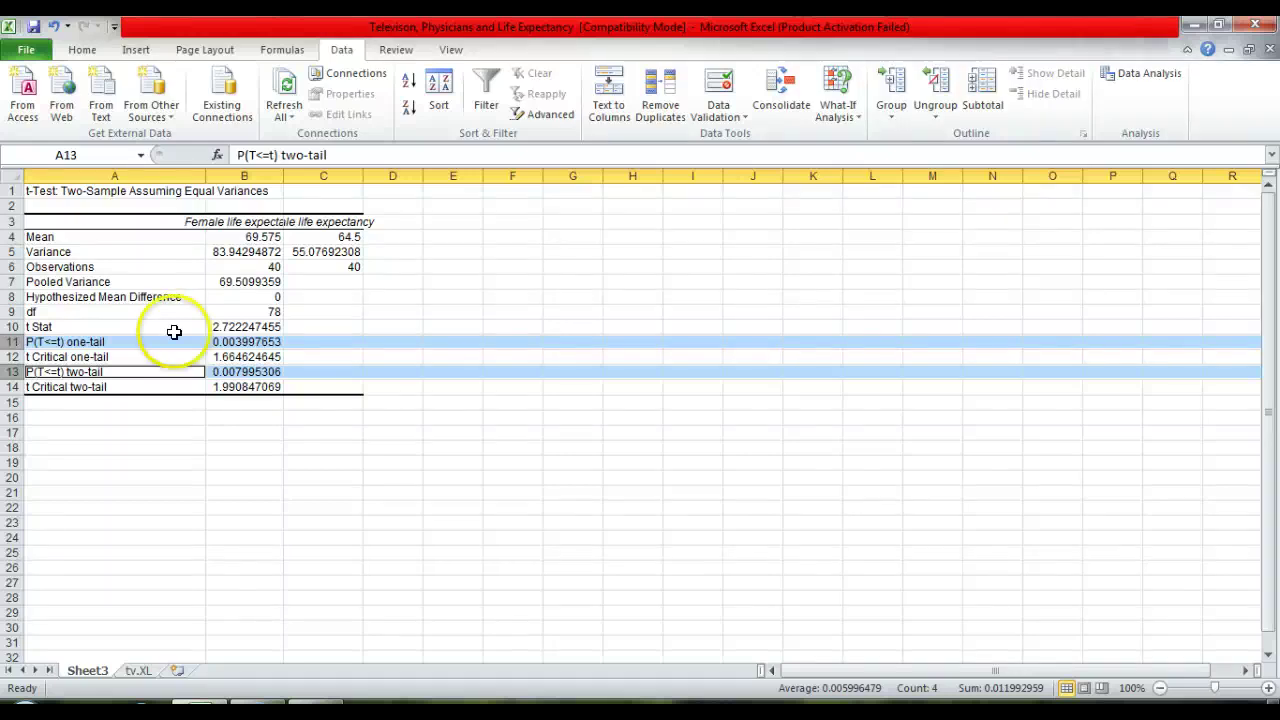
left_click(244, 342)
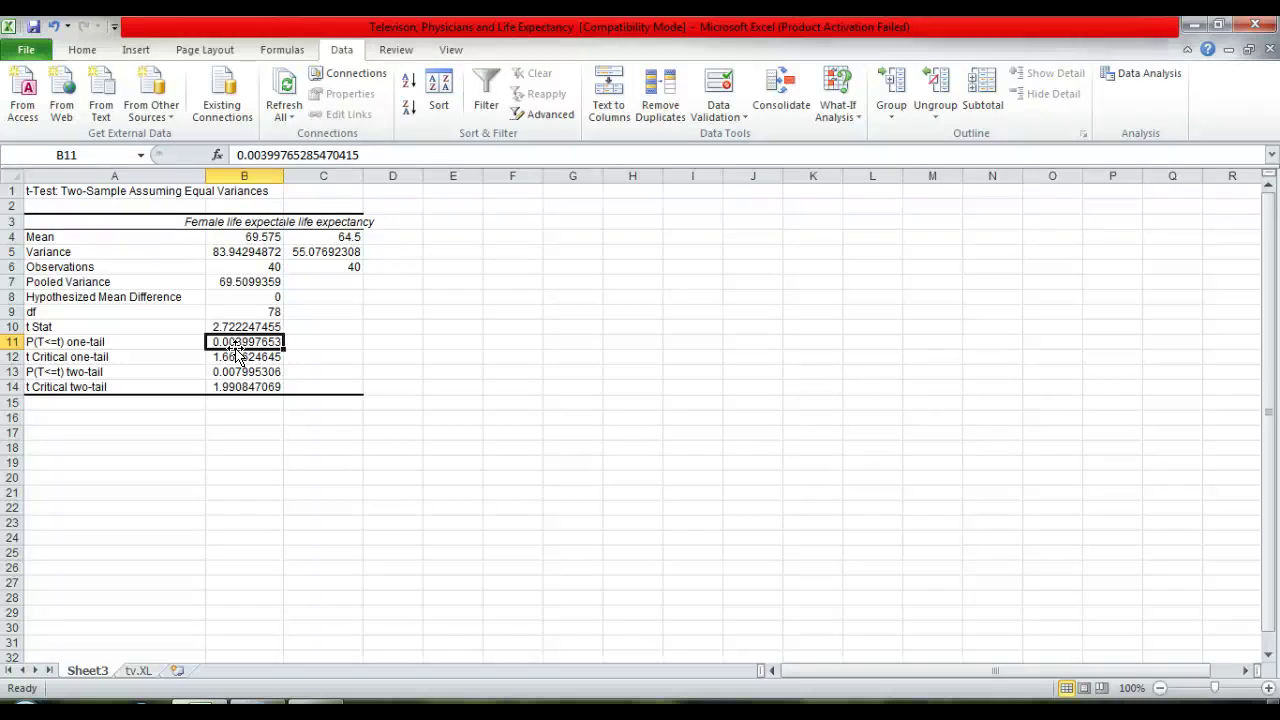
left_click(12, 372)
left_click(12, 342, "ctrl")
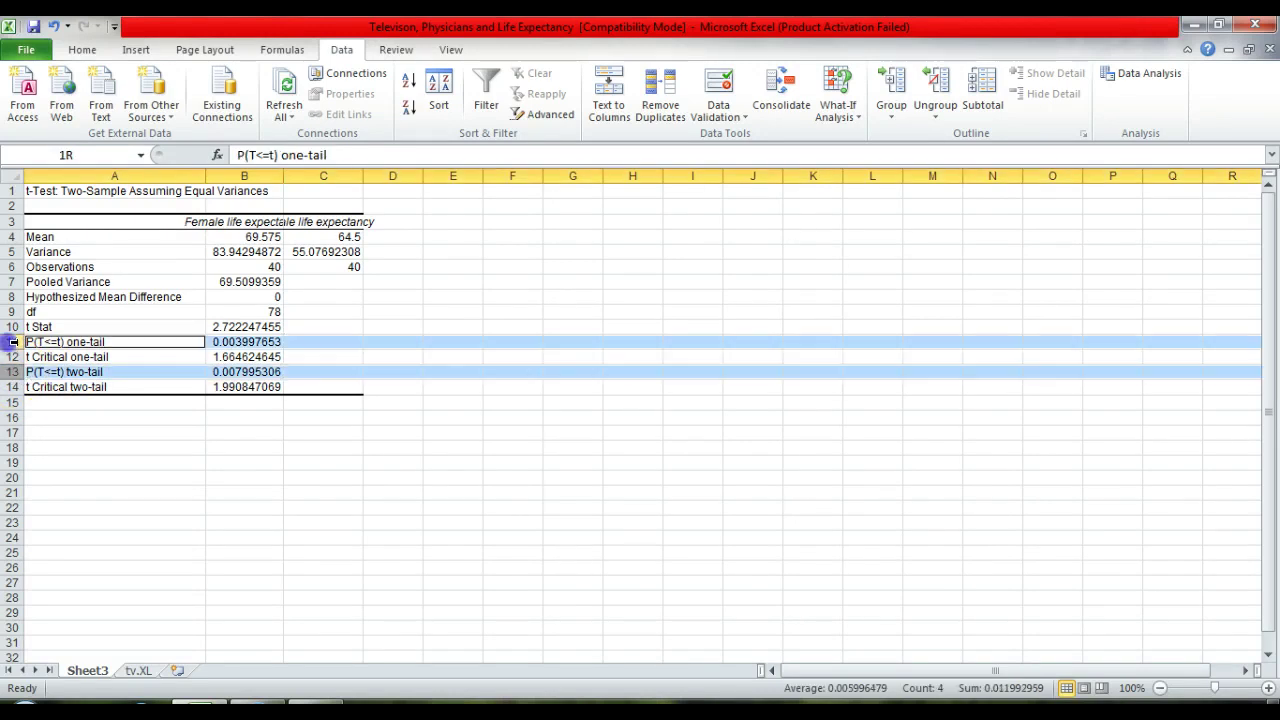
left_click(87, 342)
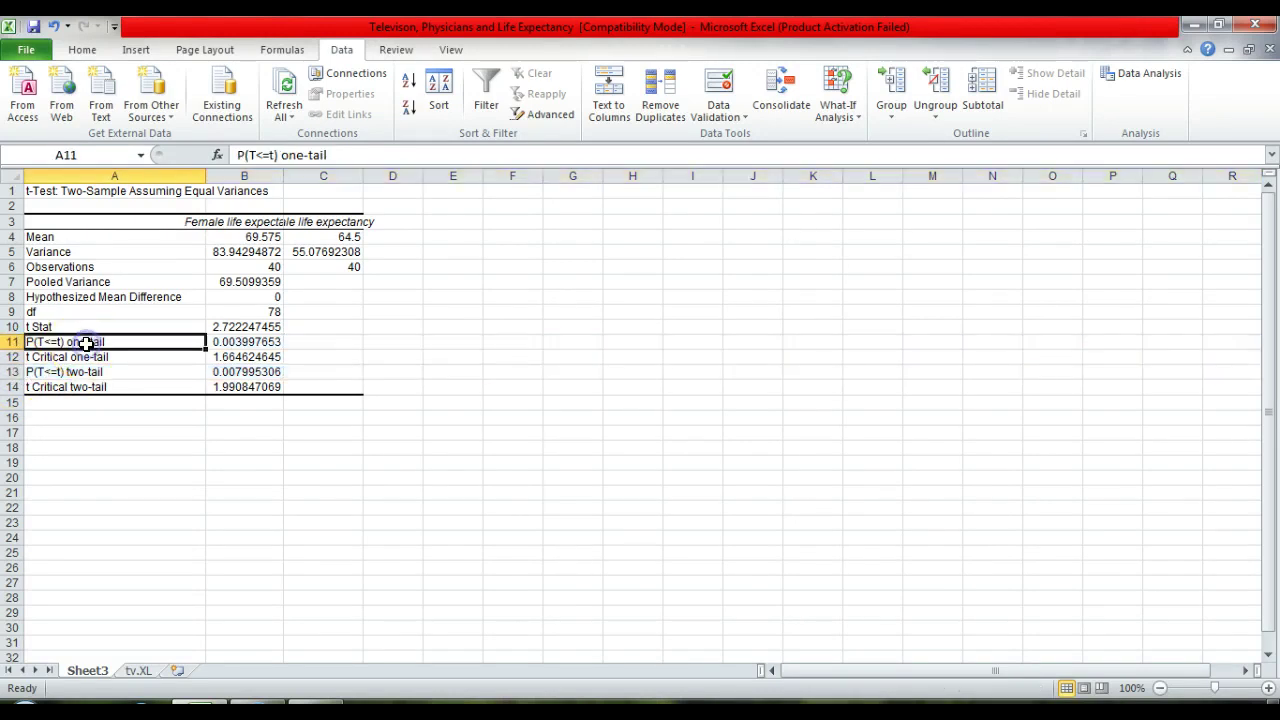
left_click(89, 372)
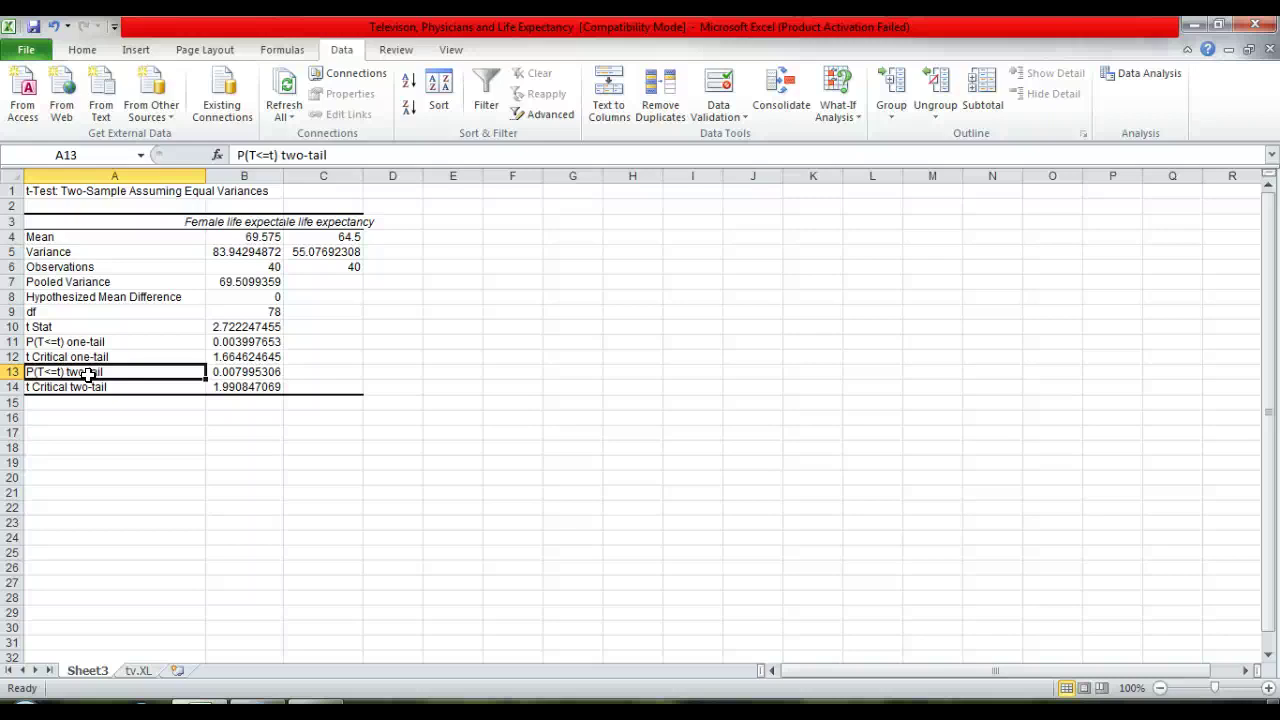
left_click(15, 341)
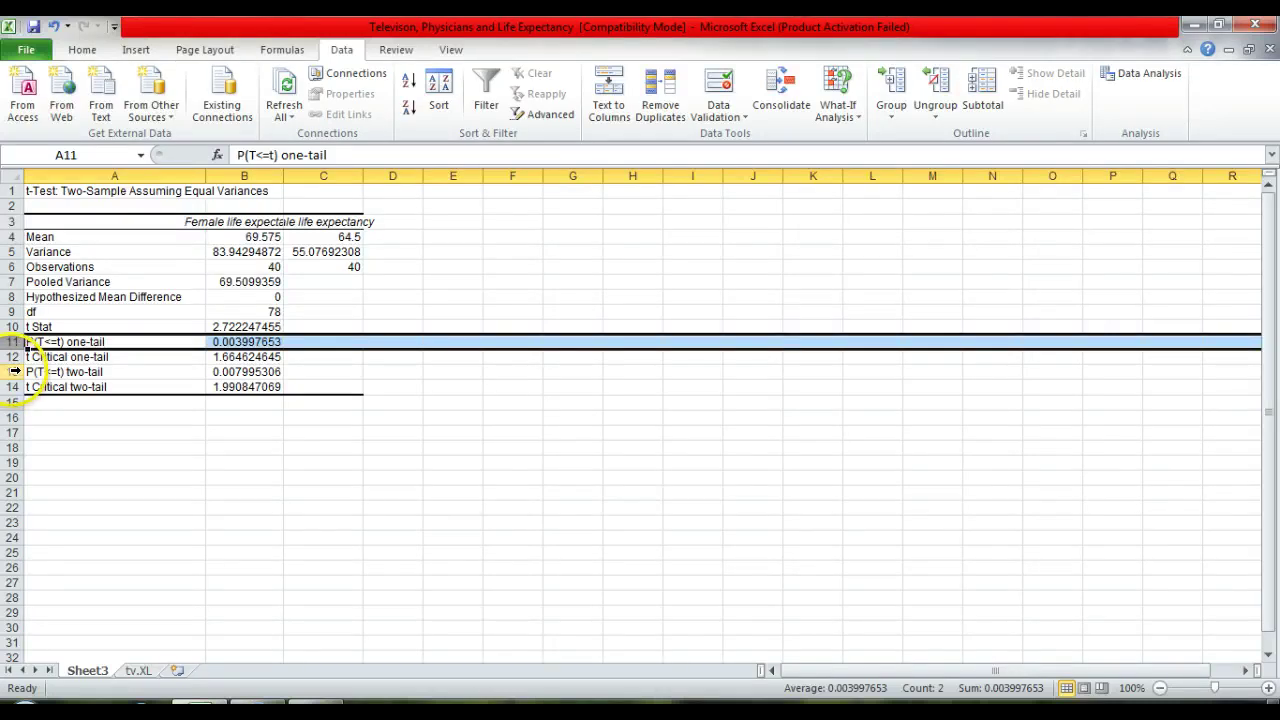
left_click(15, 371)
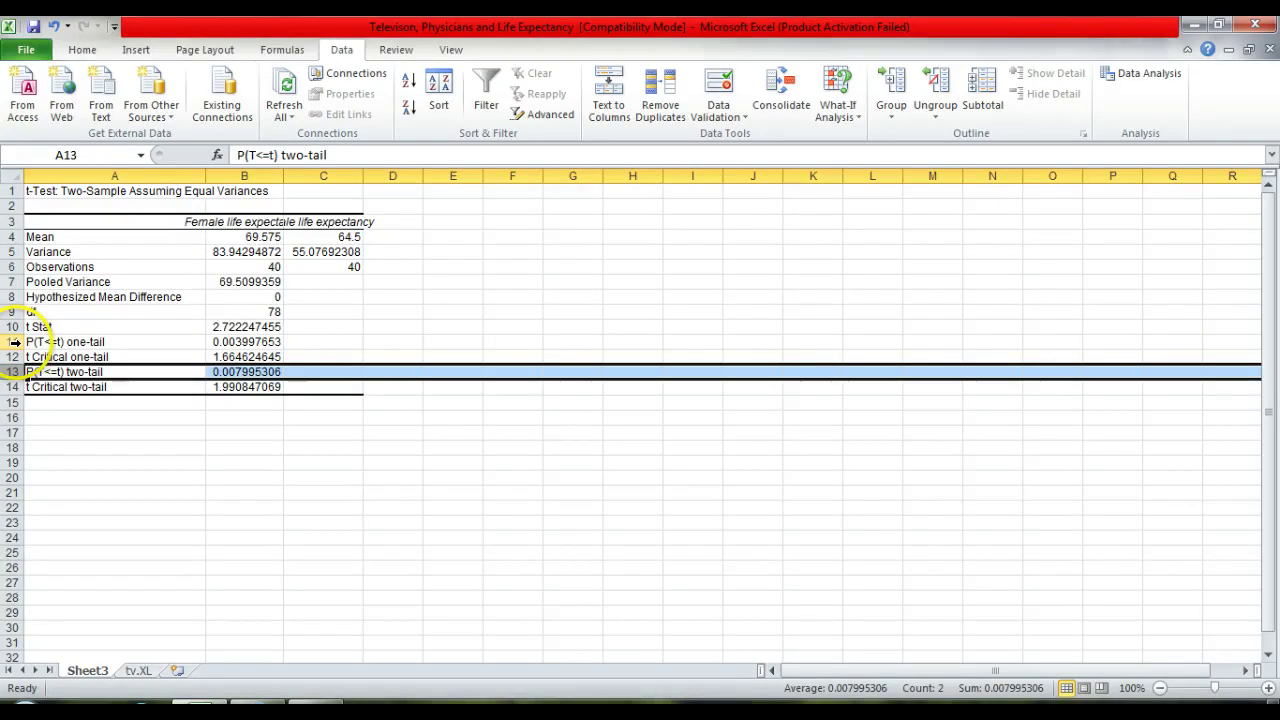
left_click(12, 341)
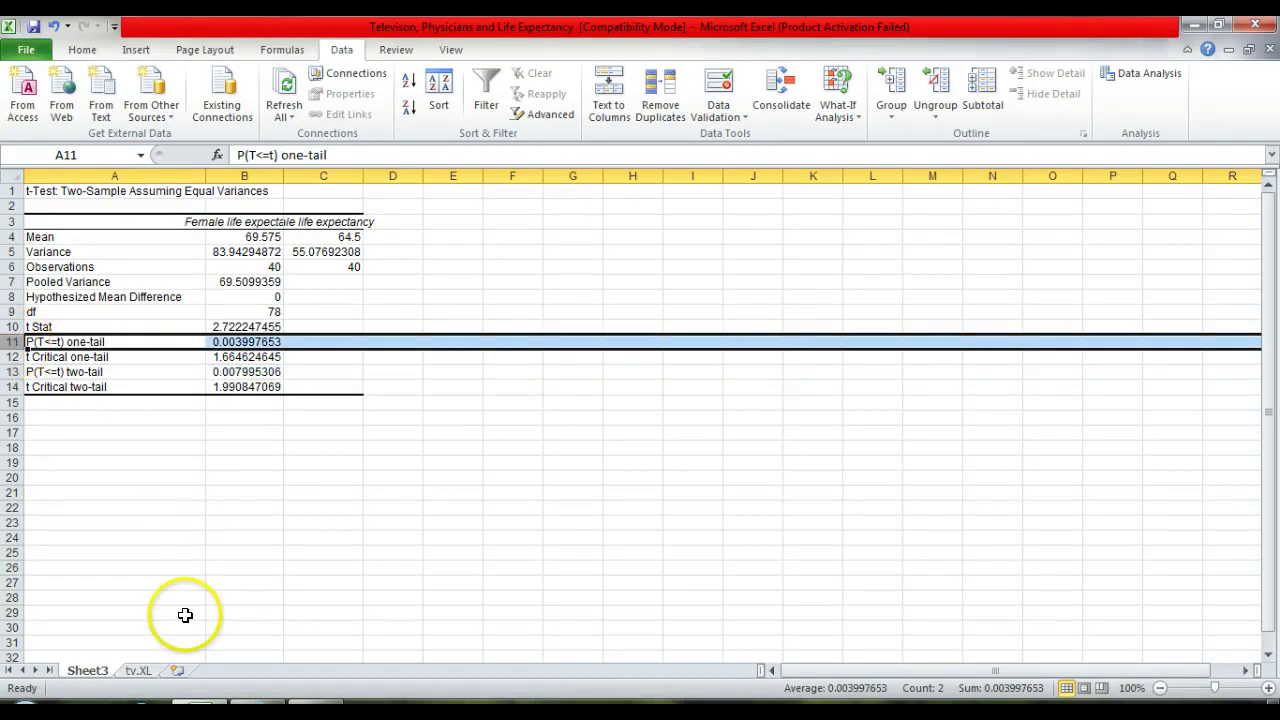
Start a t-Test: Two-Sample Assuming Unequal Variances analysis from the tv.XL data sheet.
left_click(136, 671)
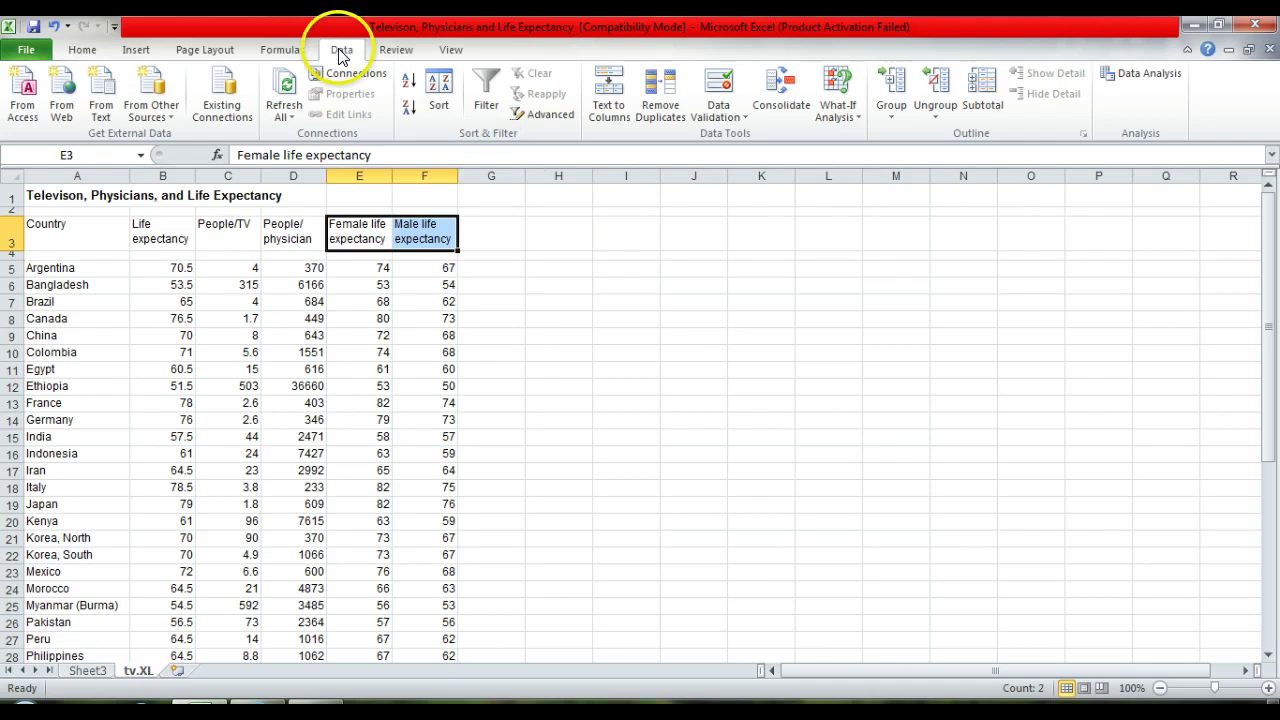
left_click(1128, 84)
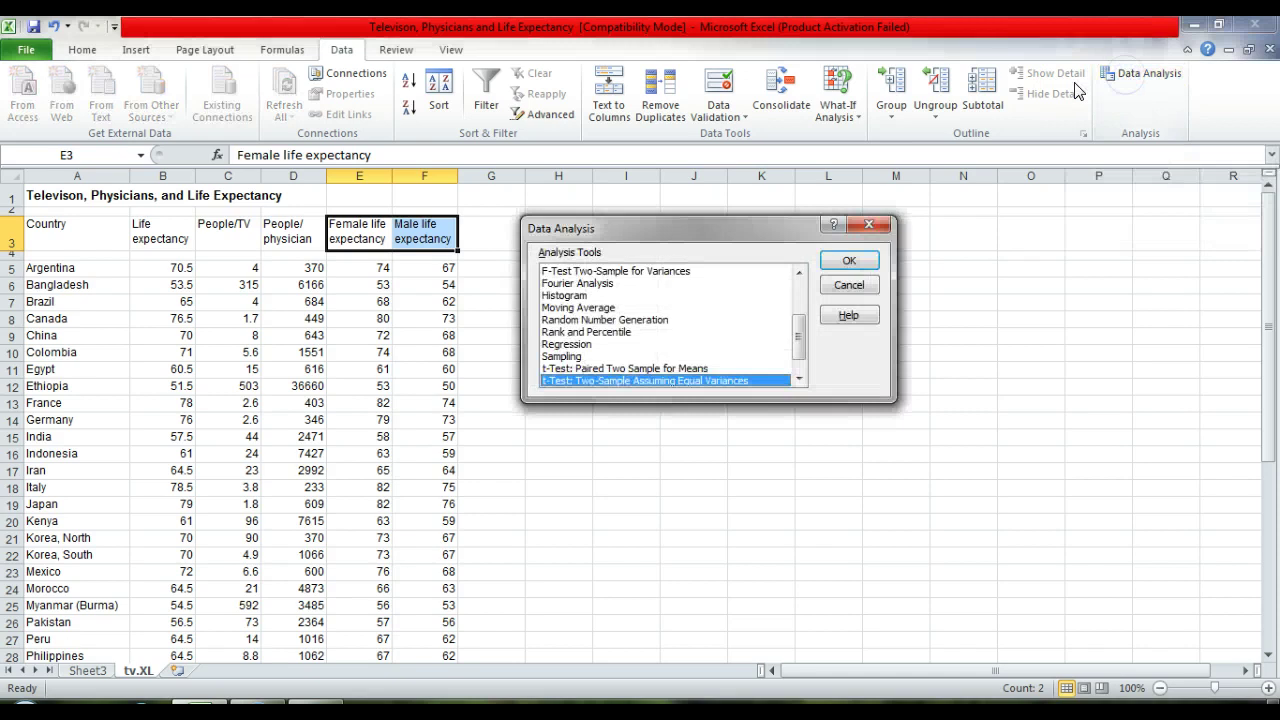
scroll(803, 386, "down", 2)
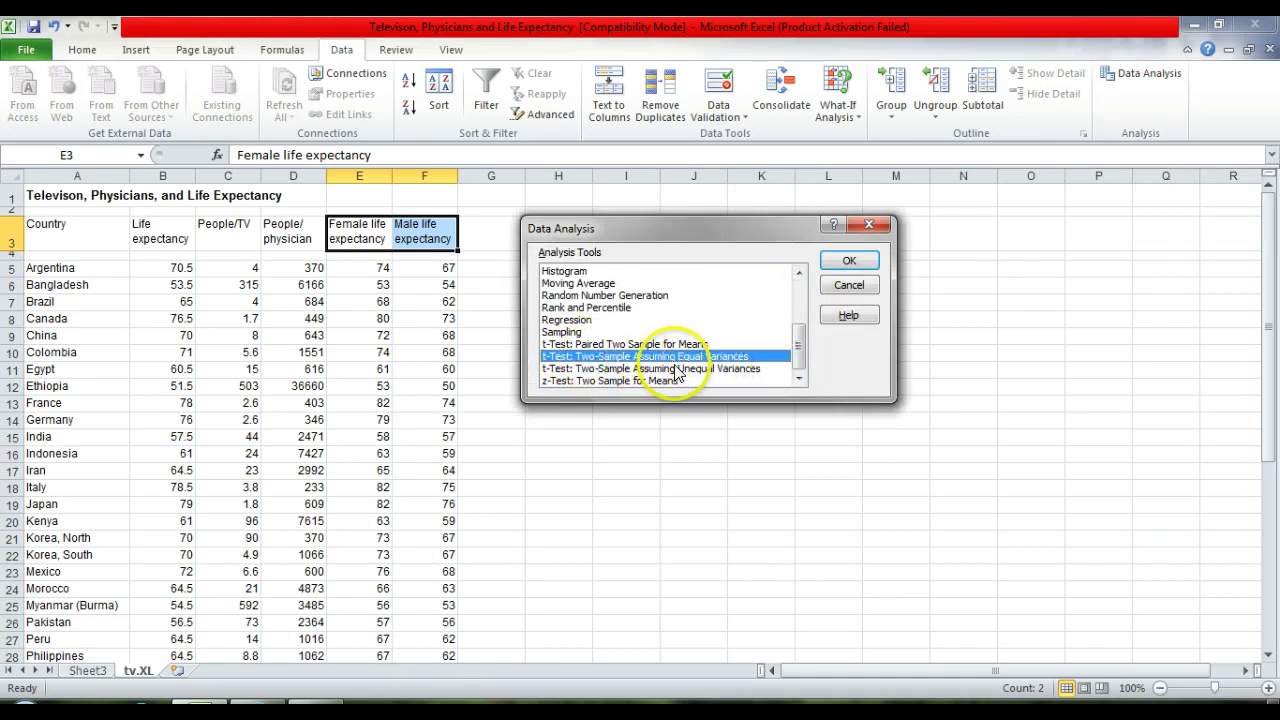
left_click(641, 369)
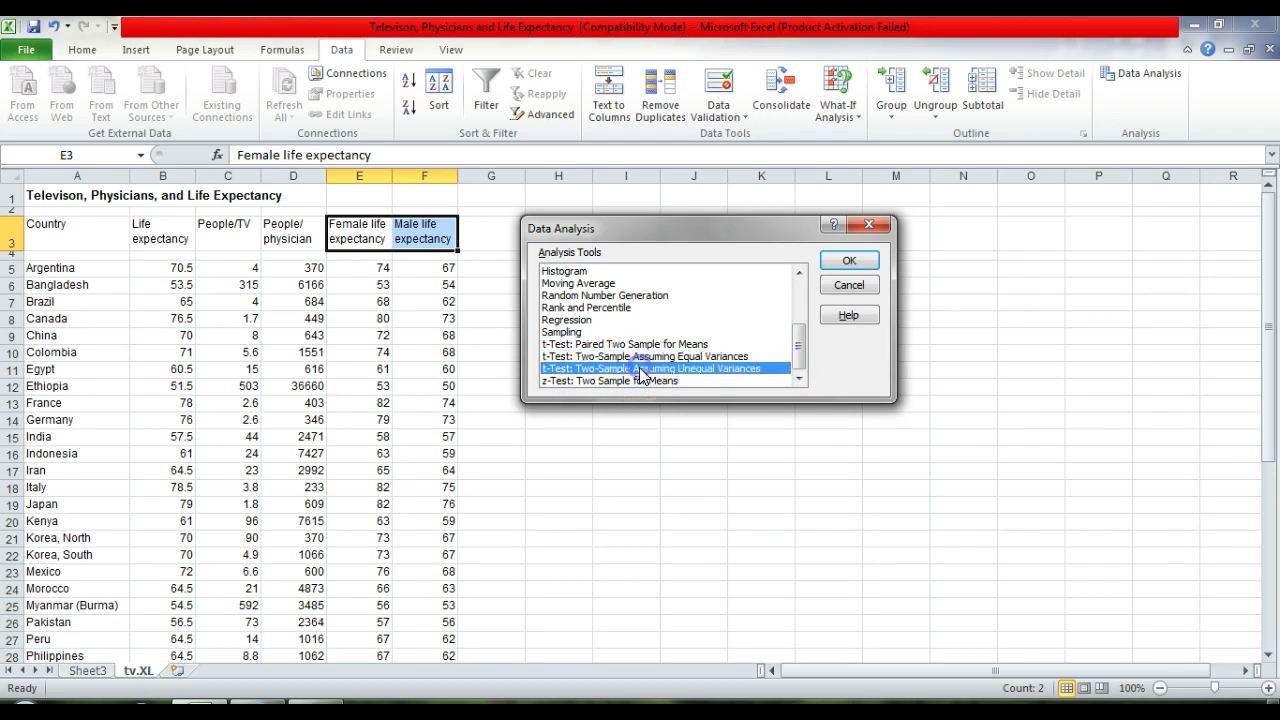
left_click(836, 264)
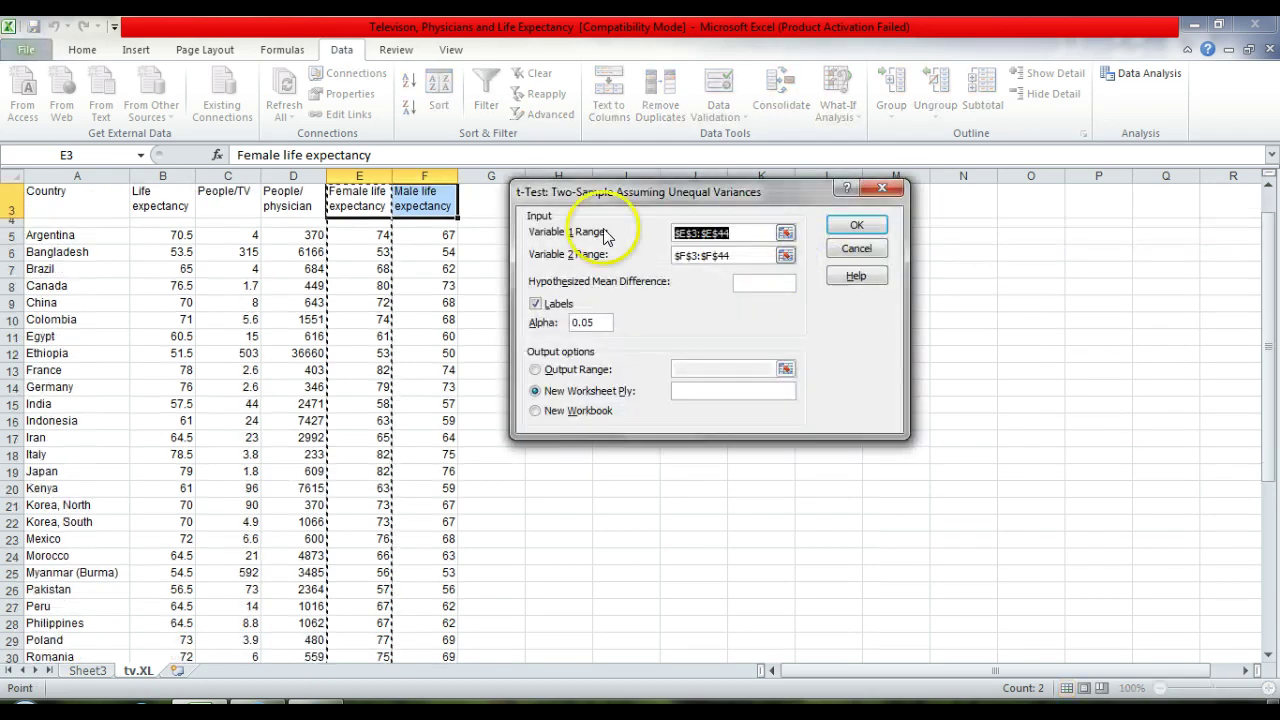
Set the Variable 1 range to the female life expectancy cells $E$3:$E$44 and Variable 2 to the male cells $F$3:$F$44.
left_click(370, 204)
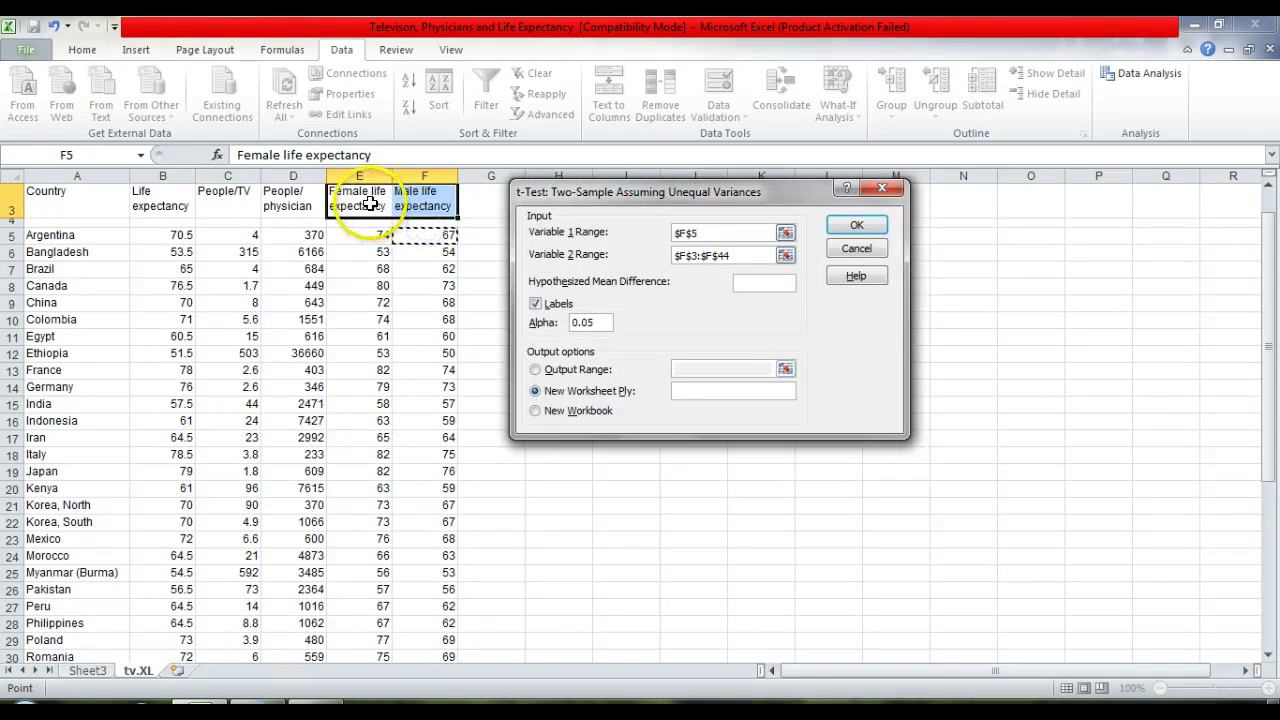
left_click_drag(370, 204, 366, 601)
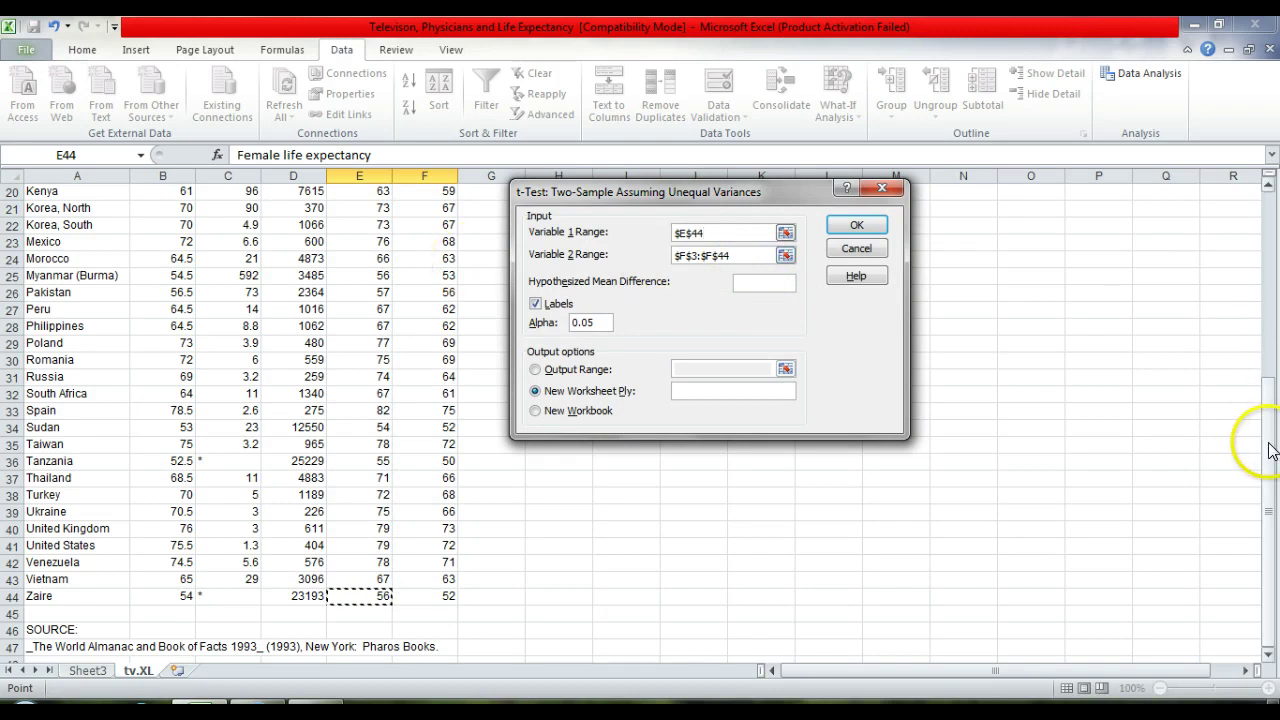
left_click_drag(1271, 433, 1270, 252)
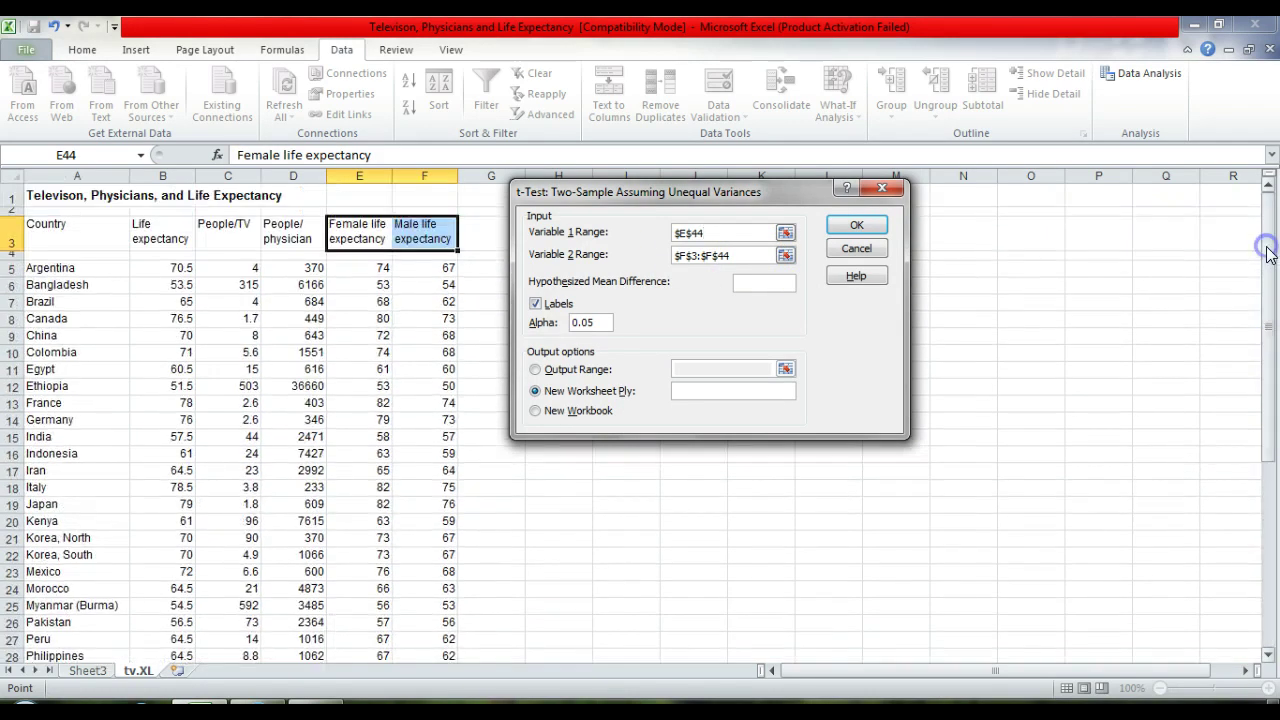
left_click_drag(376, 244, 368, 596)
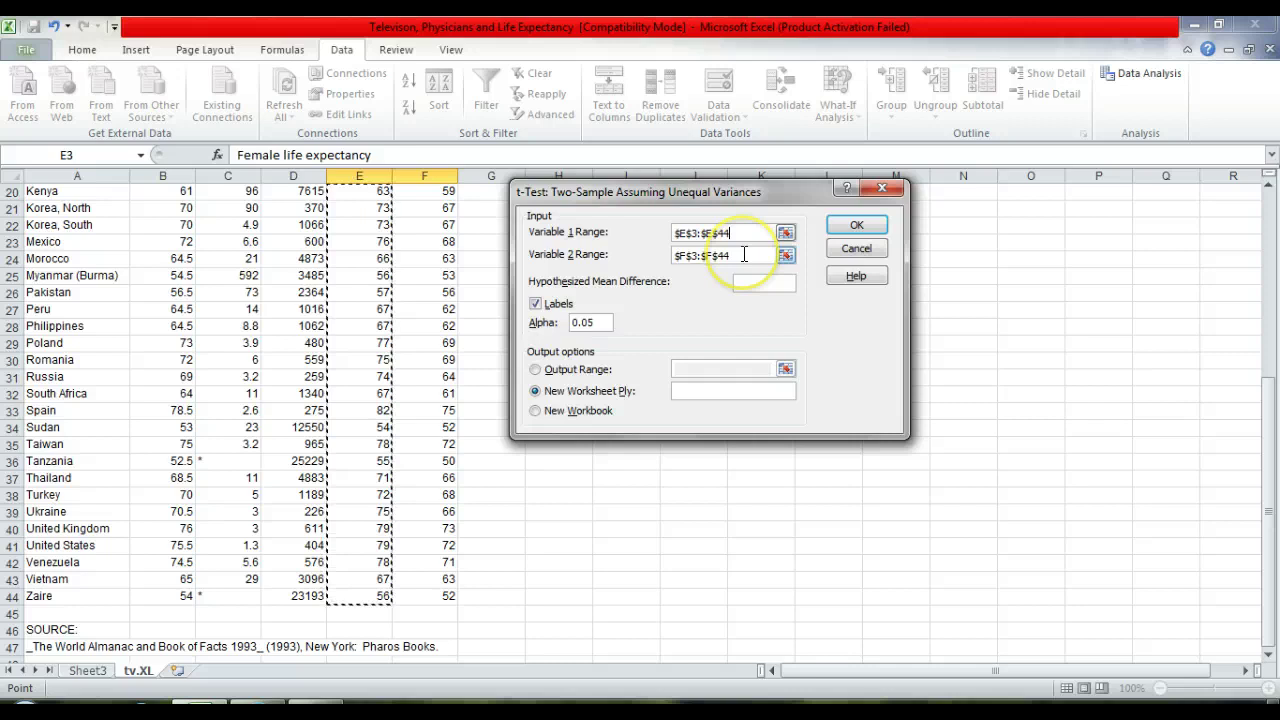
left_click(744, 254)
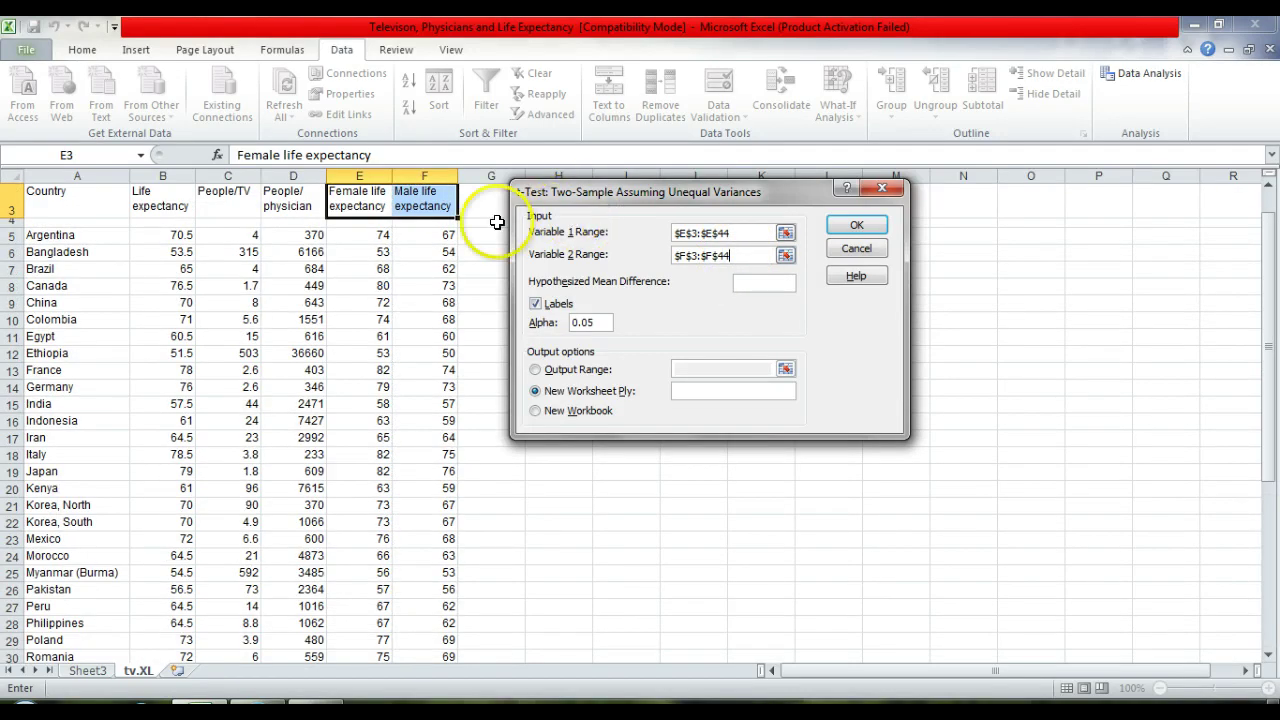
left_click(424, 196)
left_click_drag(424, 196, 434, 600)
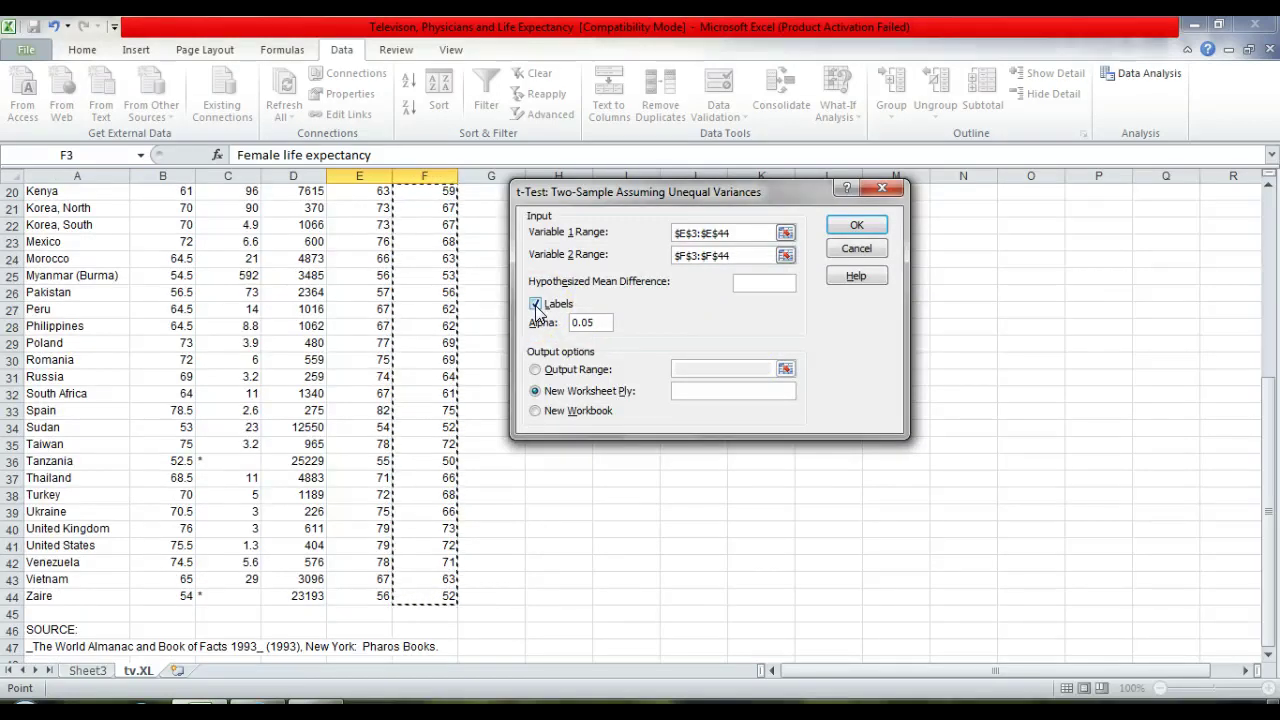
Run the unequal-variances test with labels and alpha 0.05 to a new worksheet, and widen the output columns to fit their contents.
left_click(858, 226)
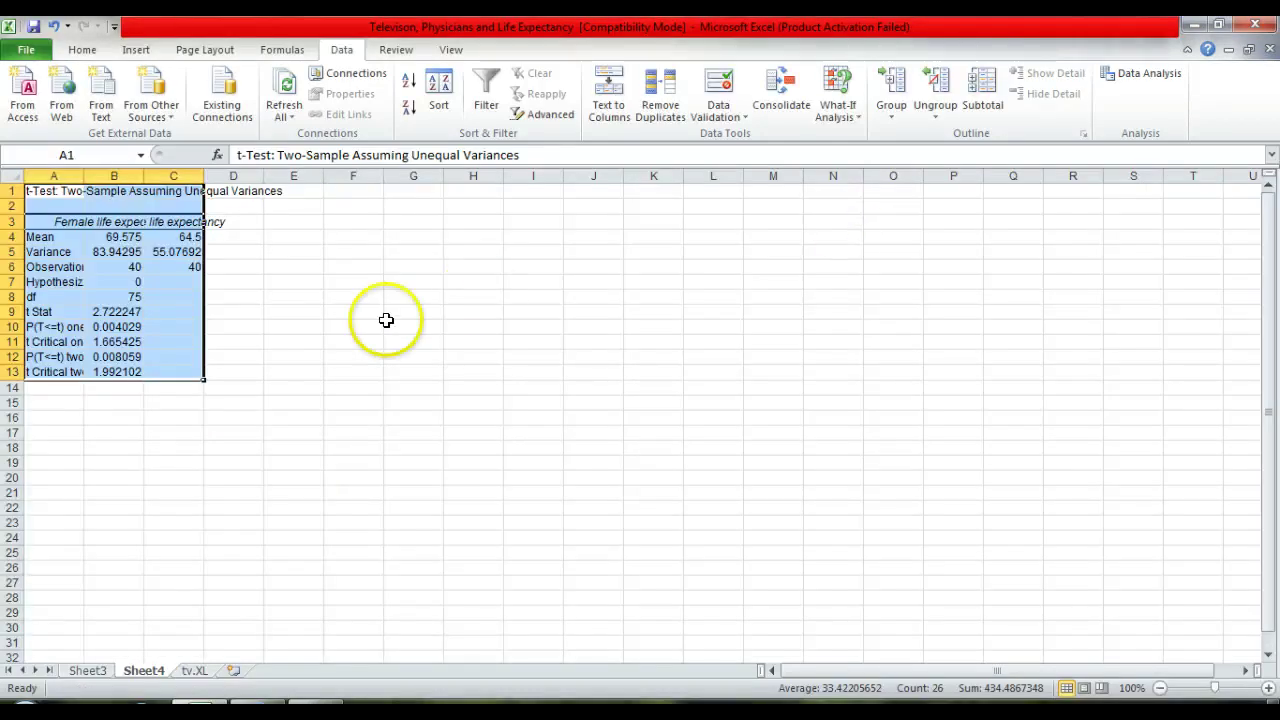
left_click_drag(83, 178, 430, 176)
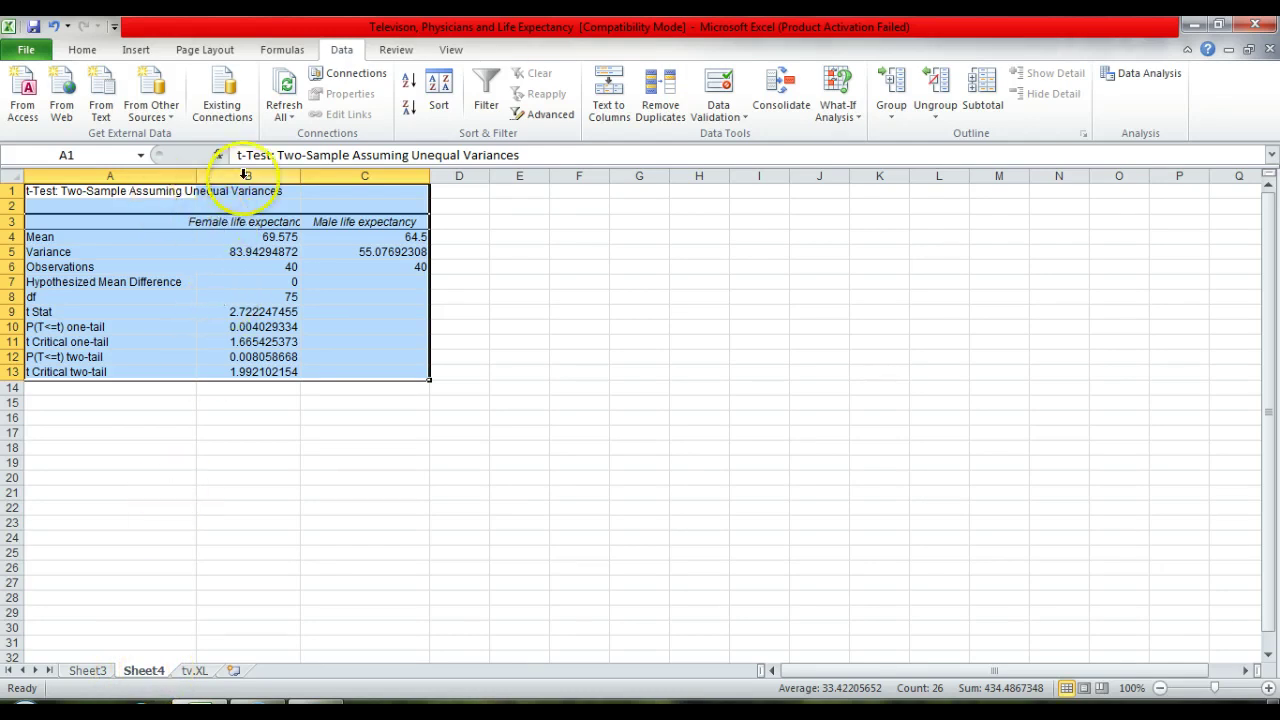
Compare the variance, pooled variance and hypothesized mean difference rows between the equal-variances output on Sheet3 and the unequal-variances output on Sheet4.
left_click(88, 672)
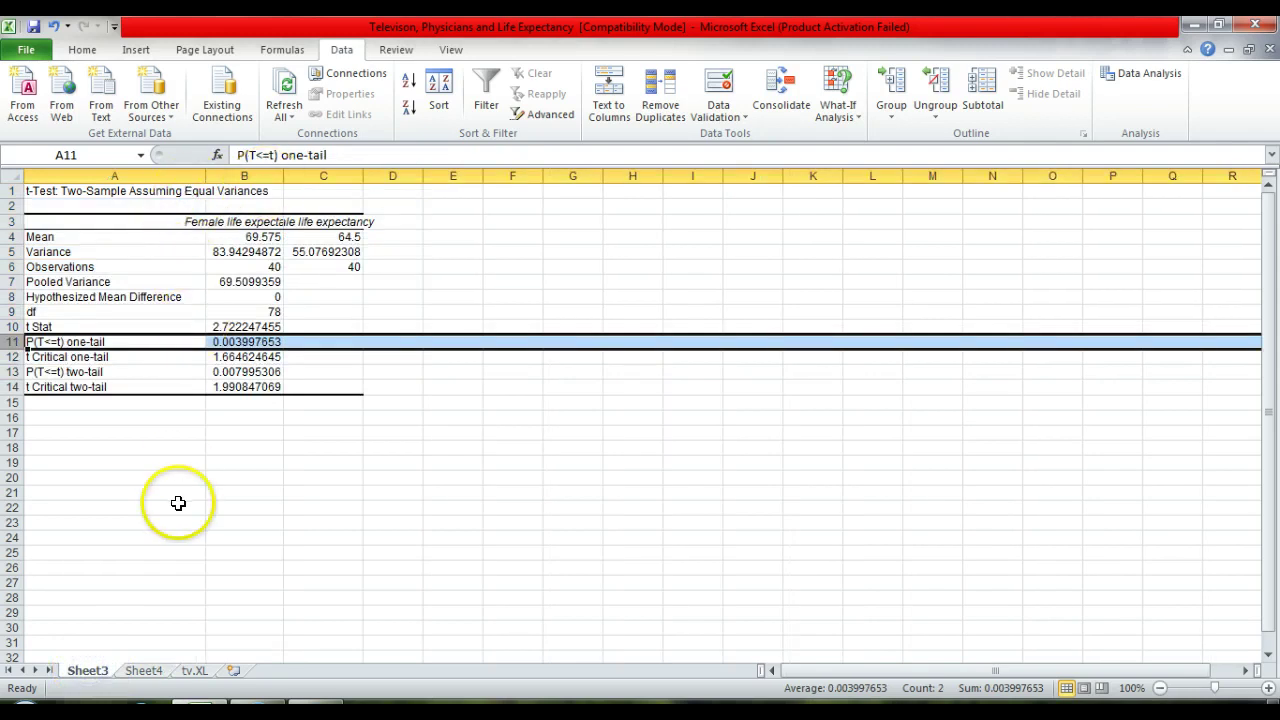
left_click(146, 671)
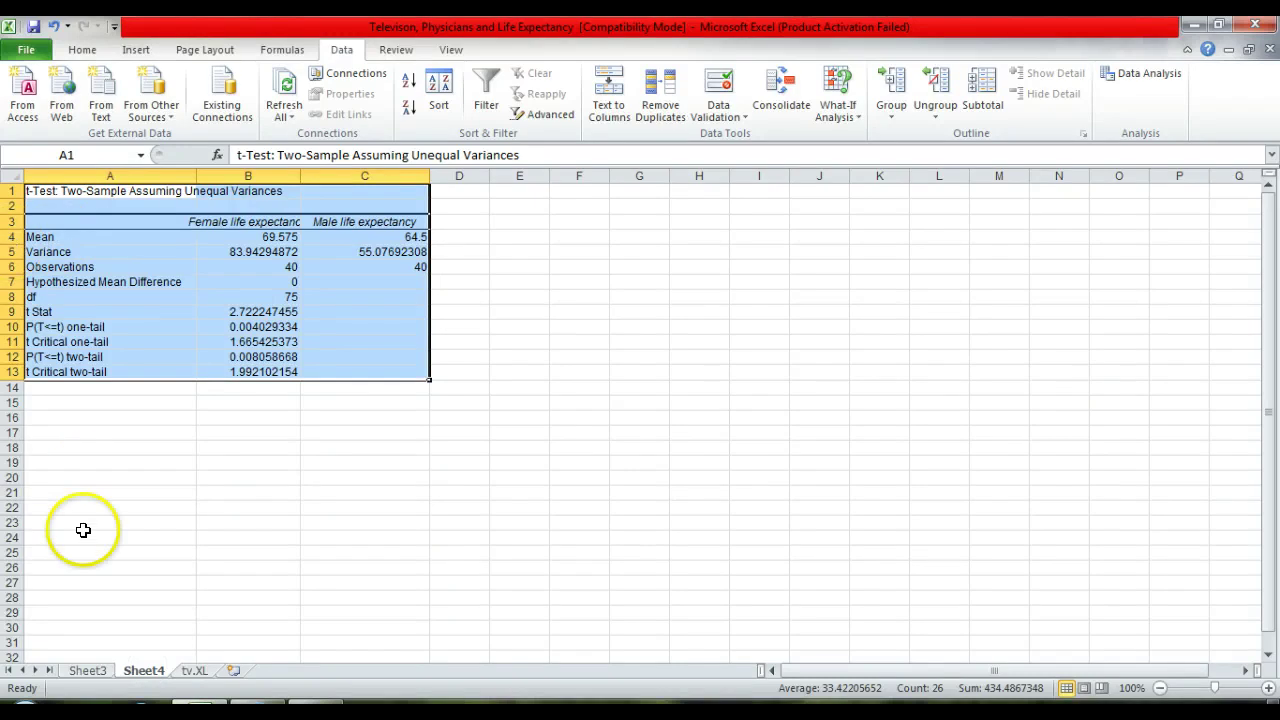
left_click(88, 671)
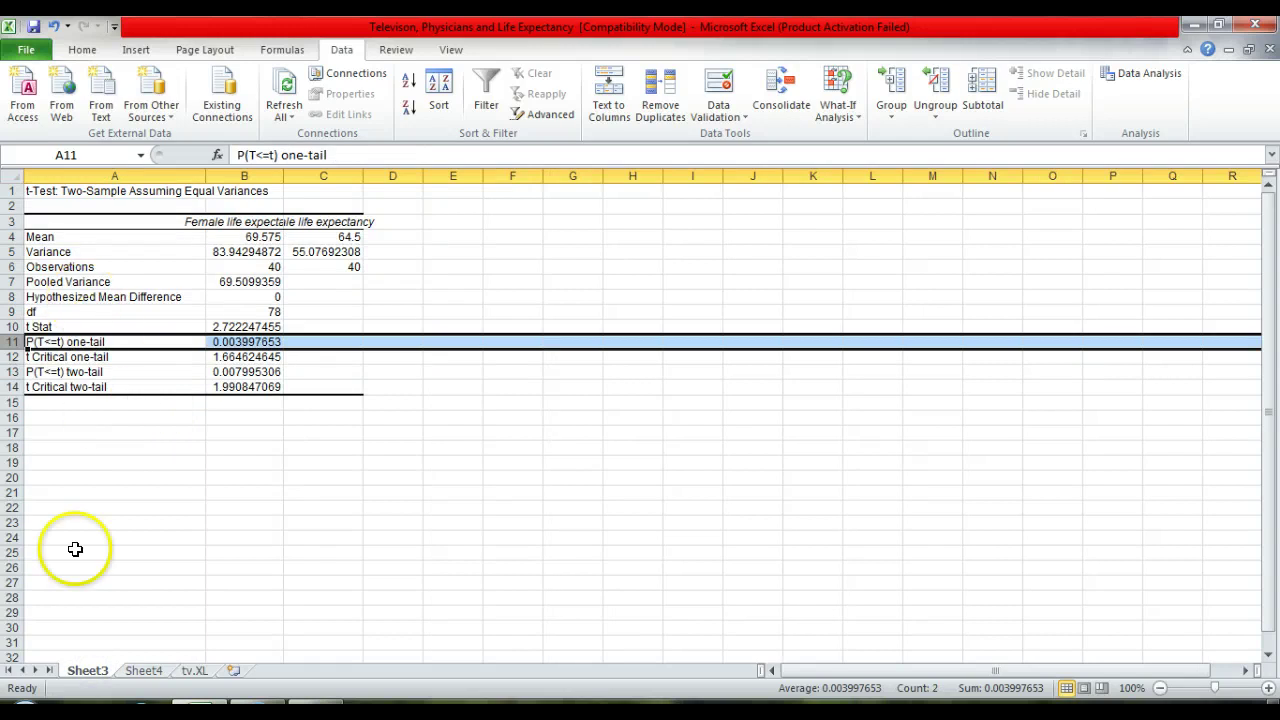
left_click(15, 252)
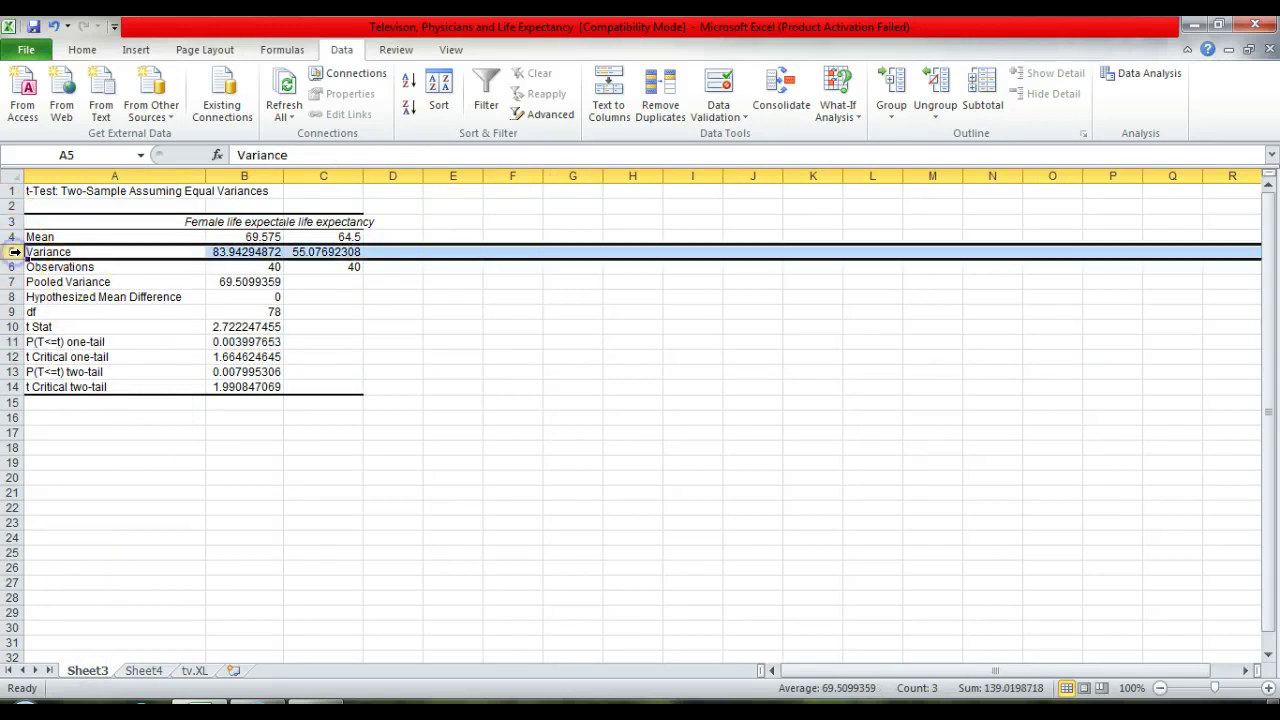
left_click(143, 671)
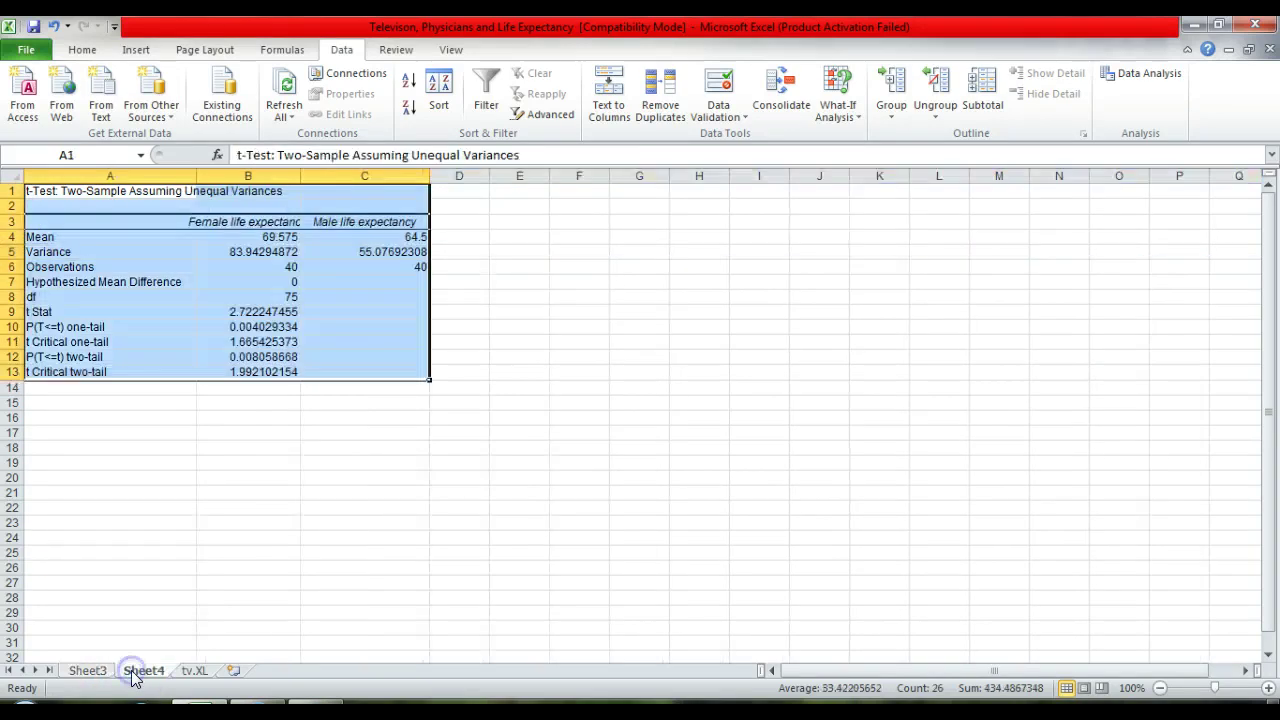
left_click(15, 282)
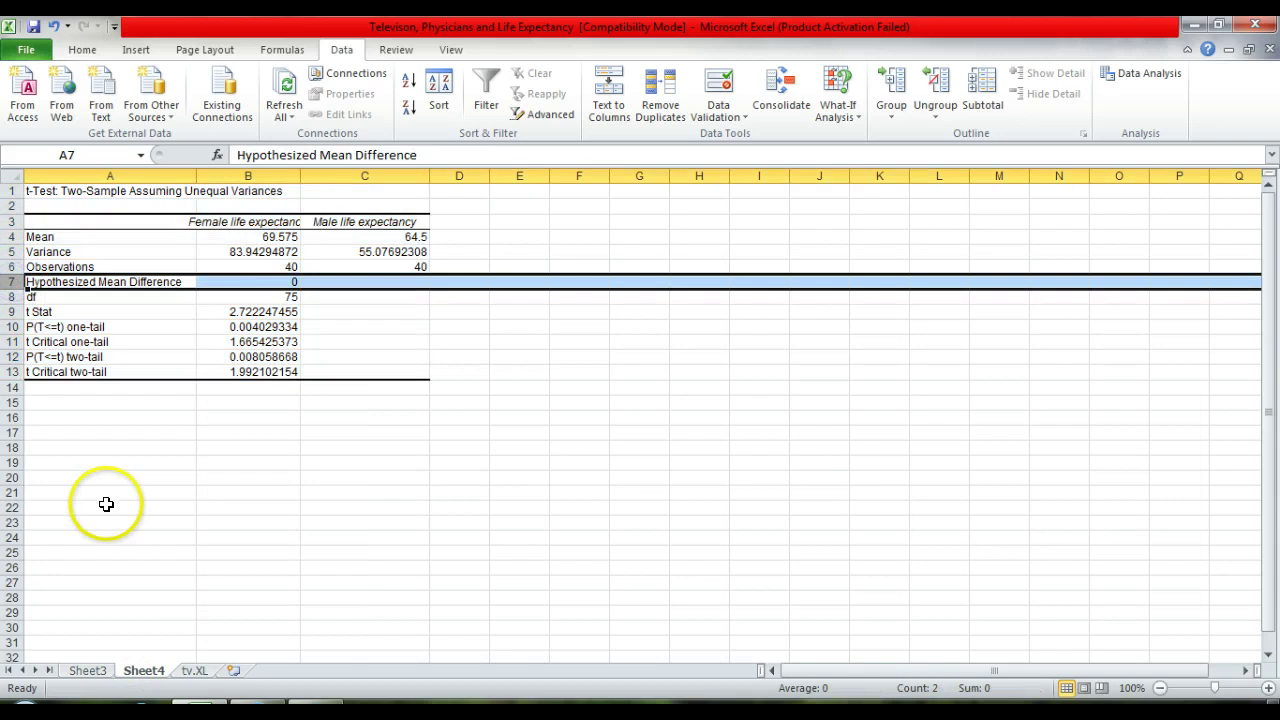
left_click(87, 670)
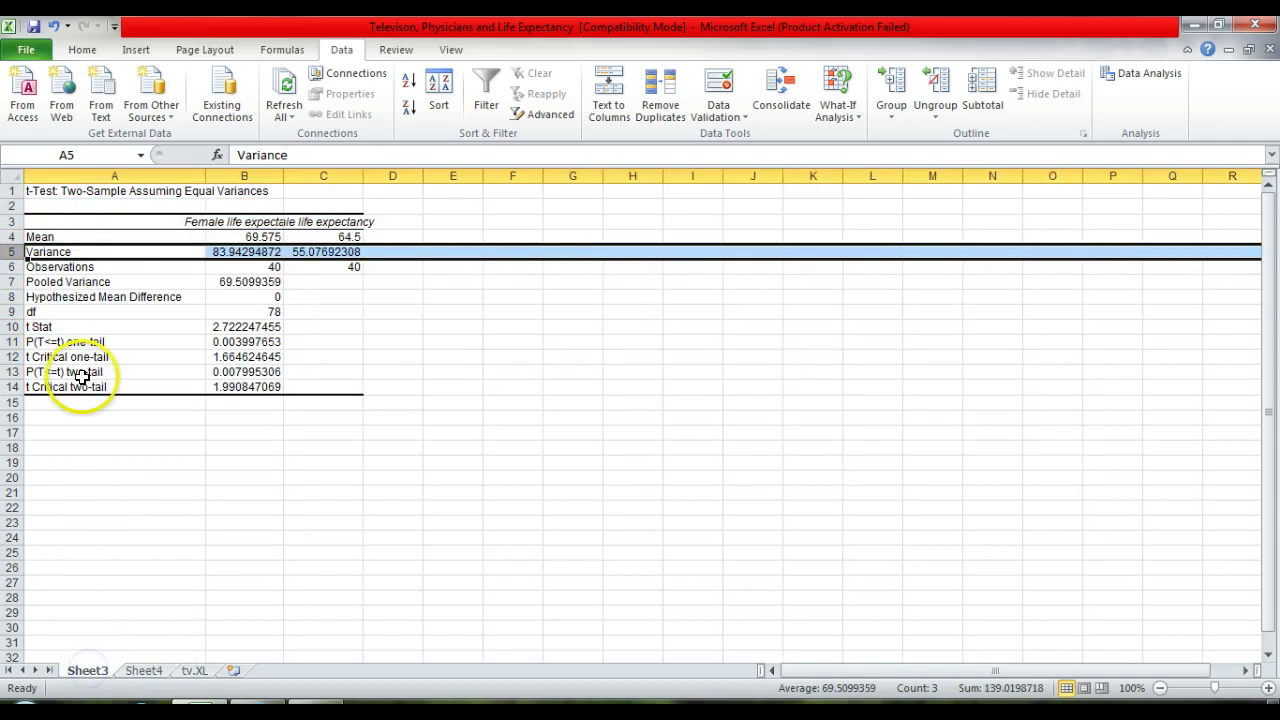
left_click(13, 282)
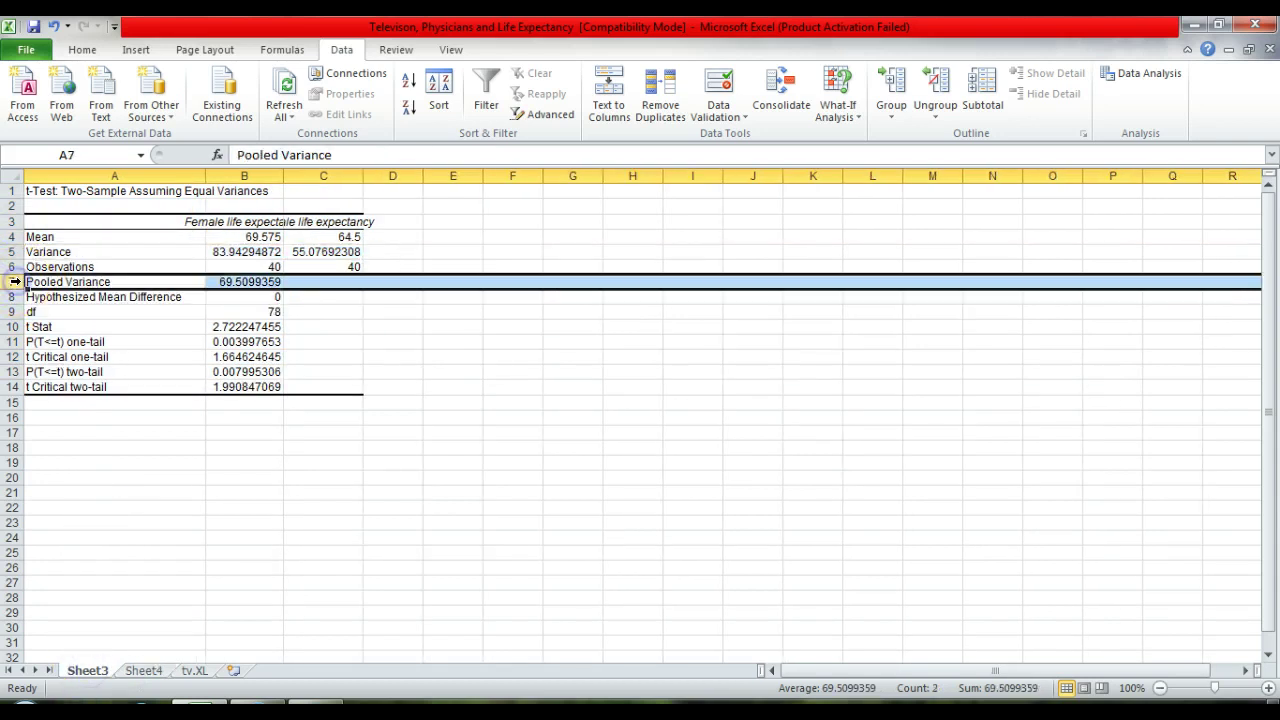
Compare the t Stat and t Critical one-tail rows between Sheet4 and Sheet3, and review the variance row on Sheet3.
left_click(145, 670)
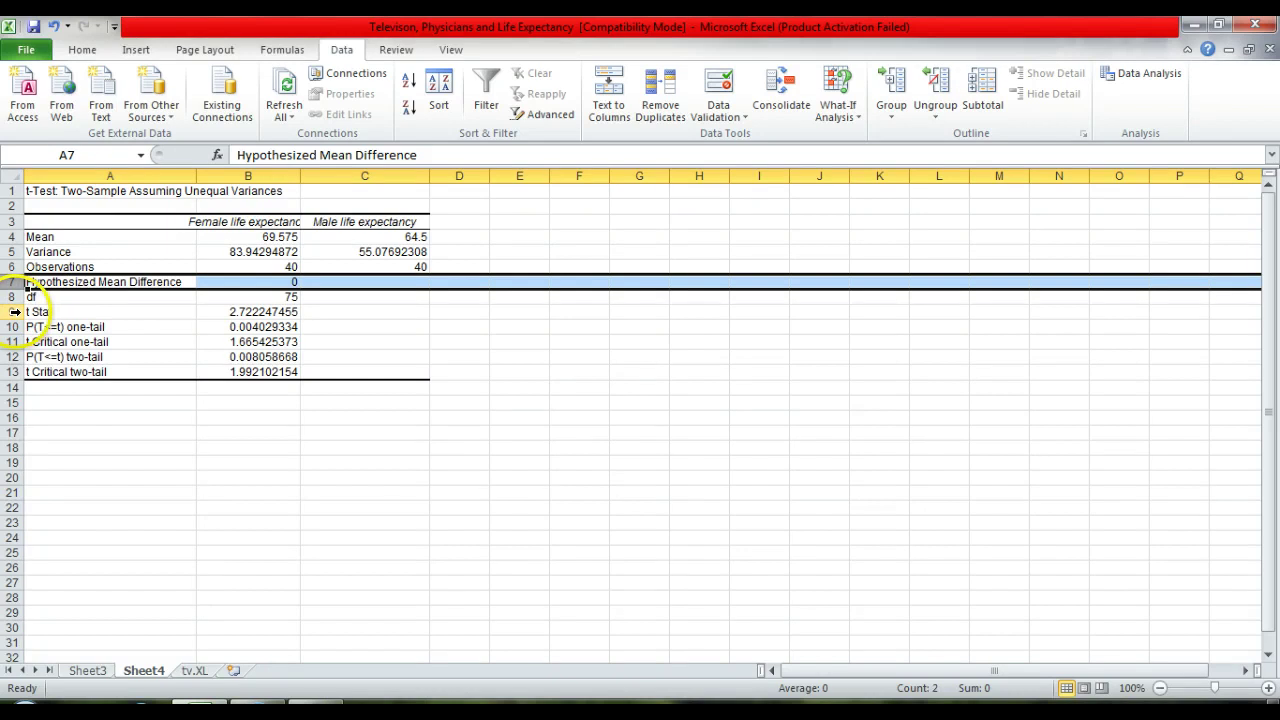
left_click(15, 312)
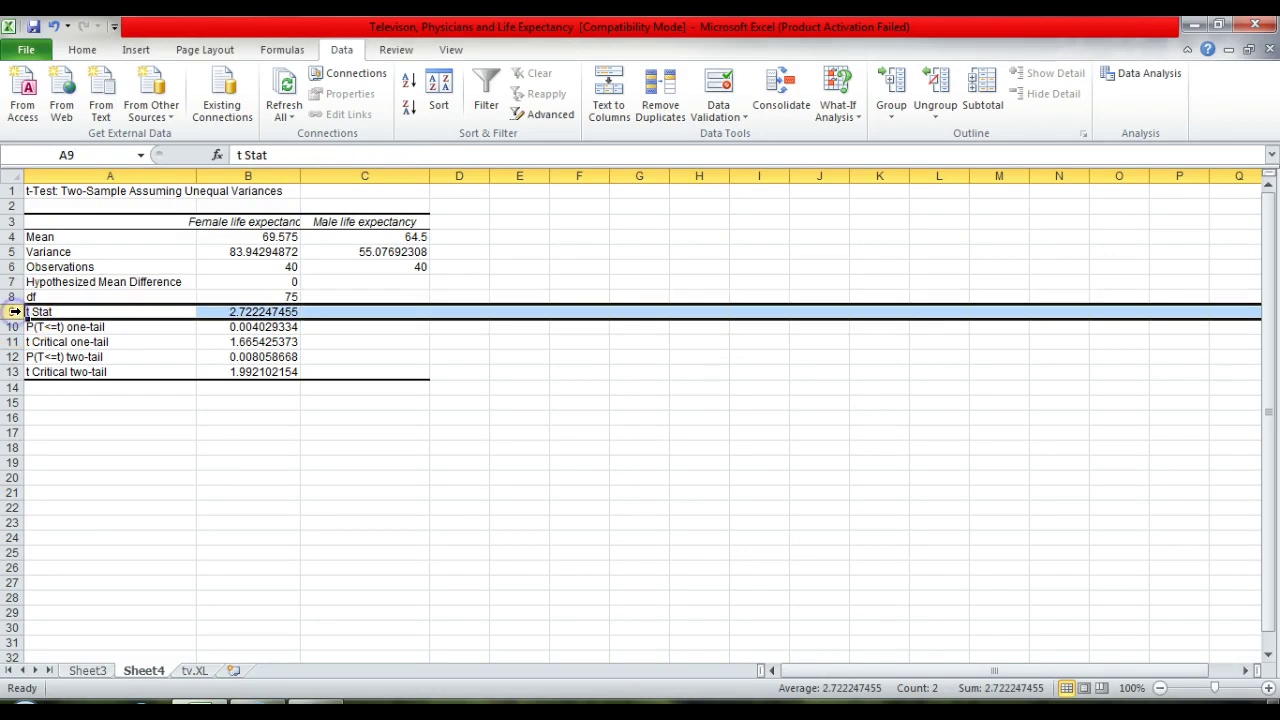
left_click(87, 670)
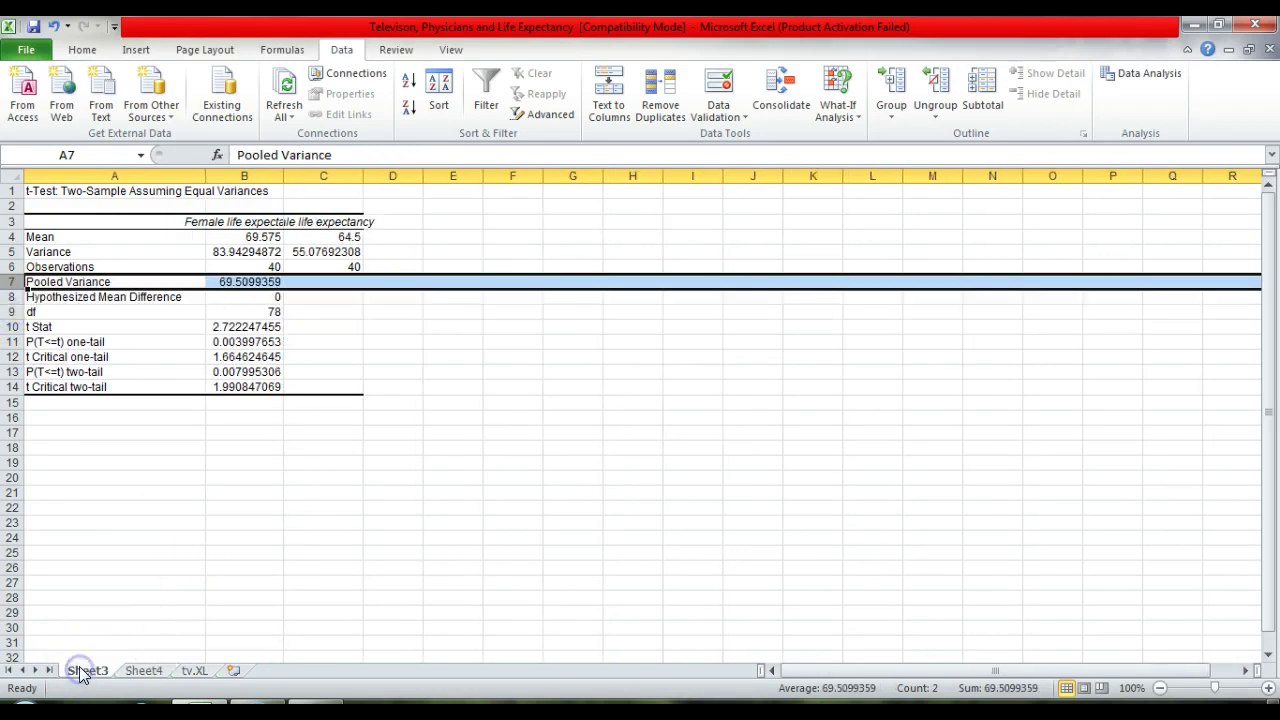
left_click(15, 327)
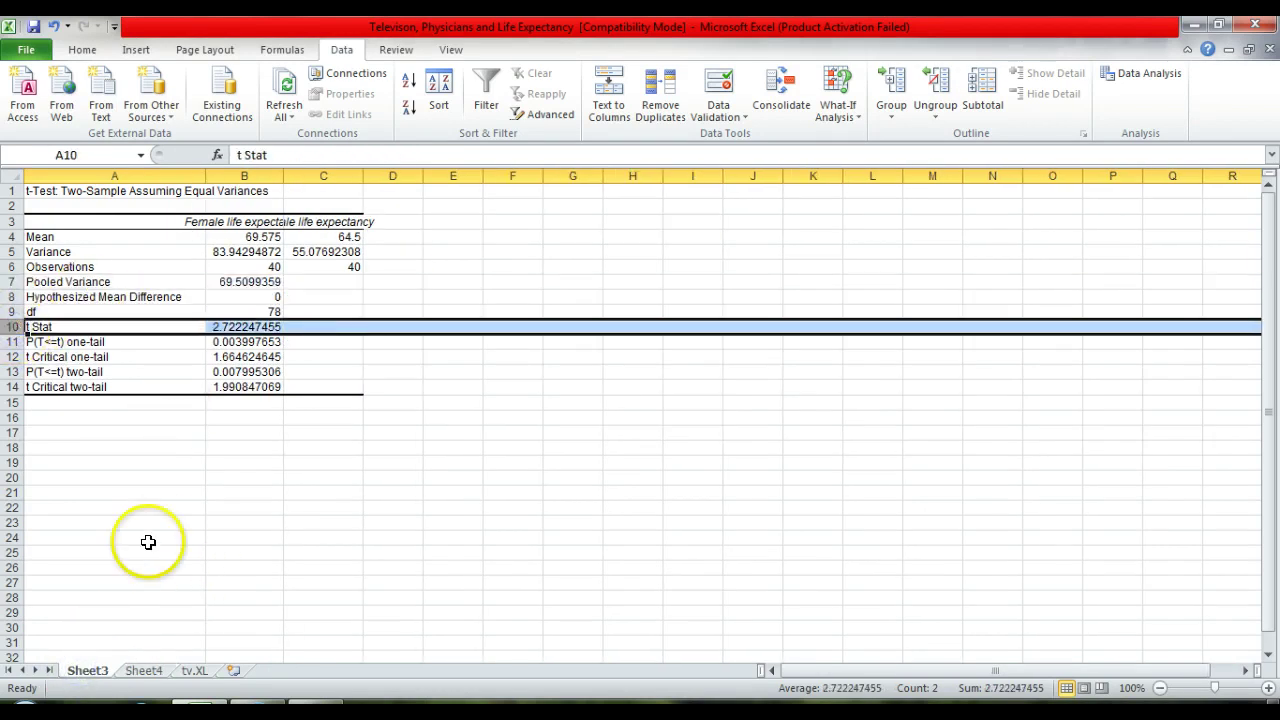
left_click(140, 671)
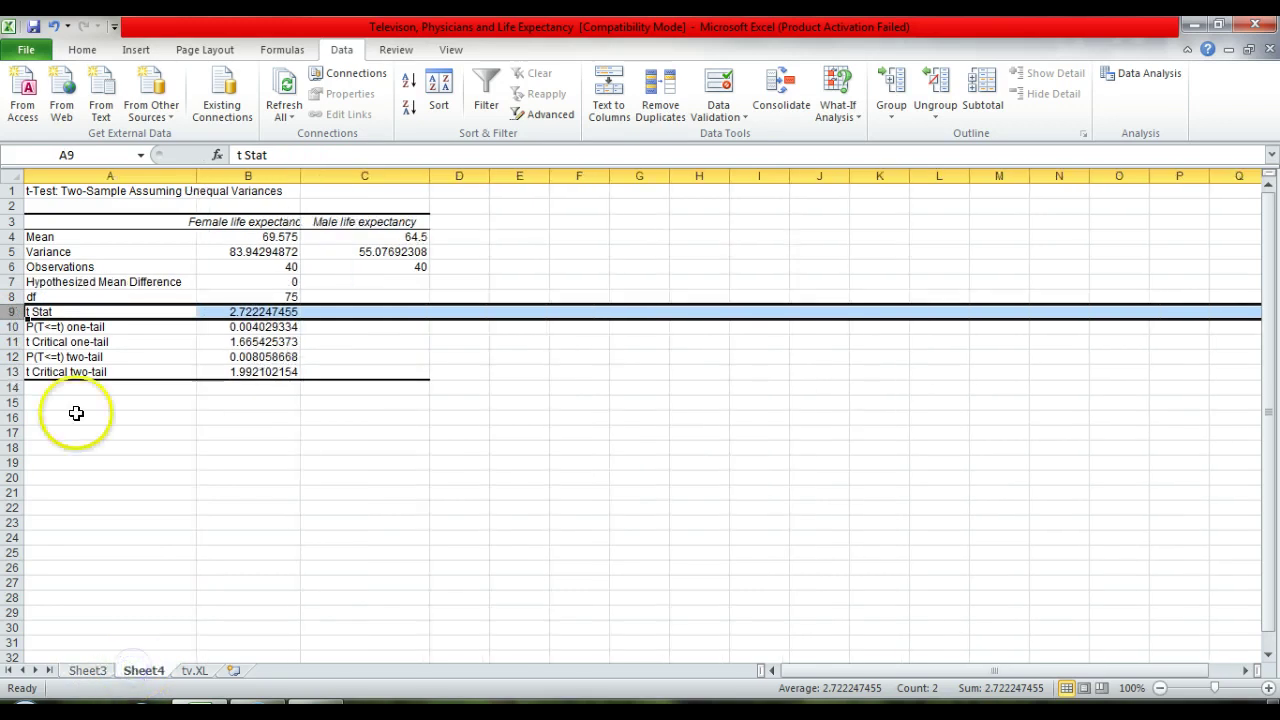
left_click(15, 341)
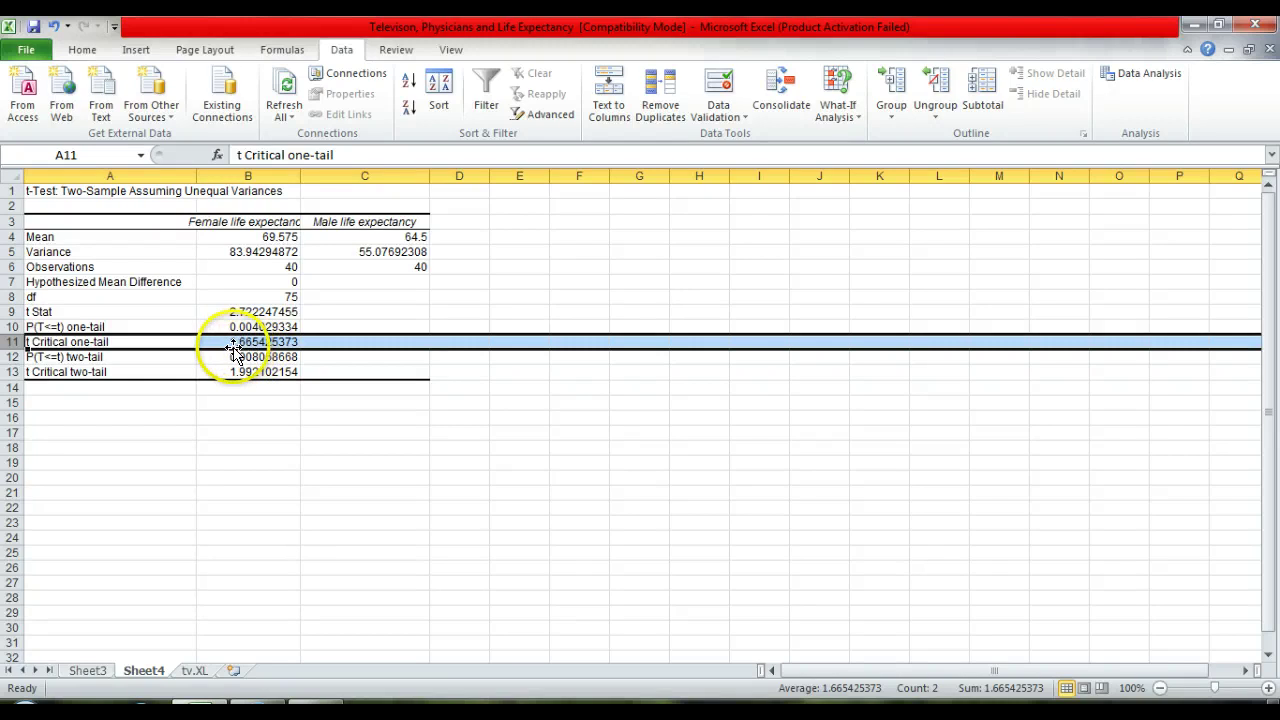
left_click(88, 671)
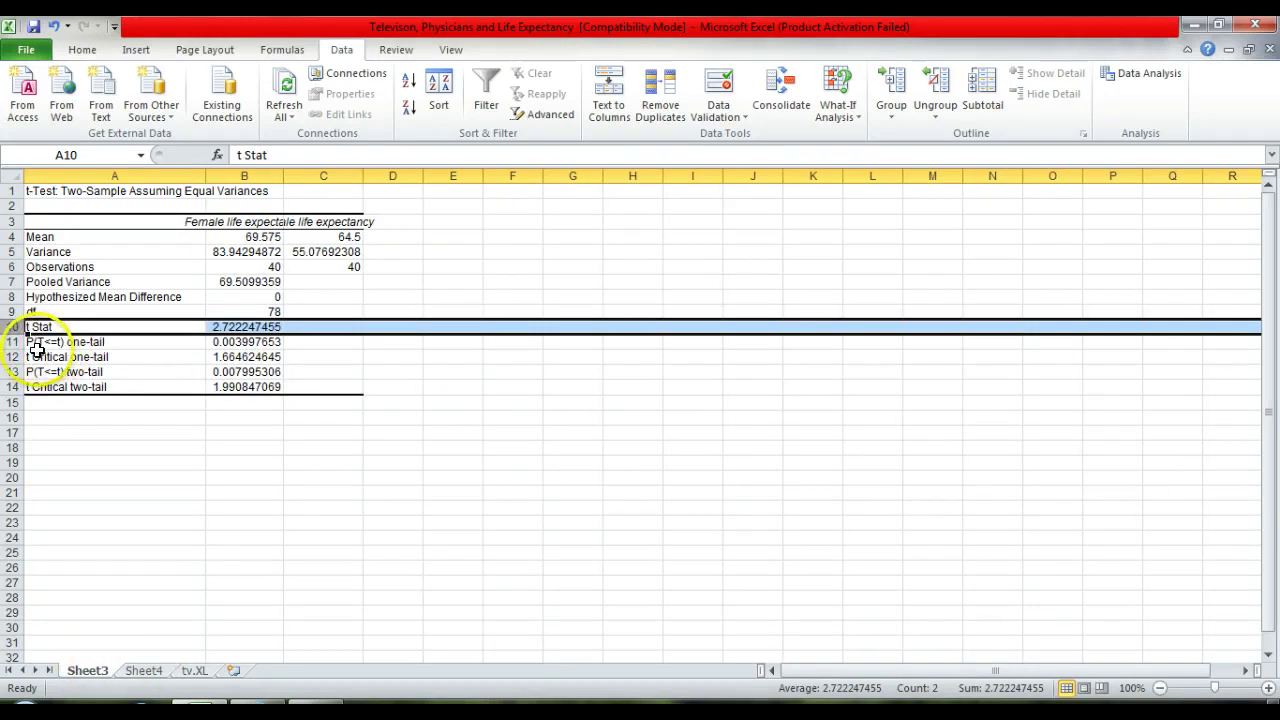
left_click(15, 357)
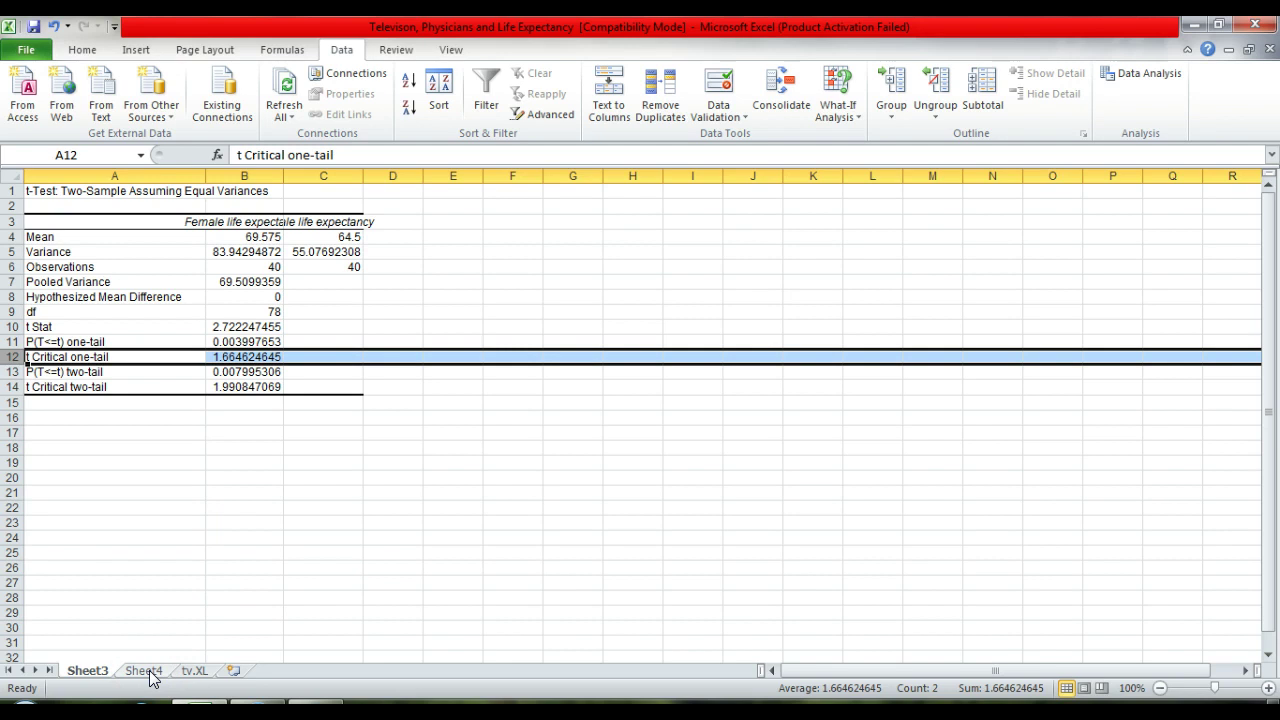
left_click(11, 251)
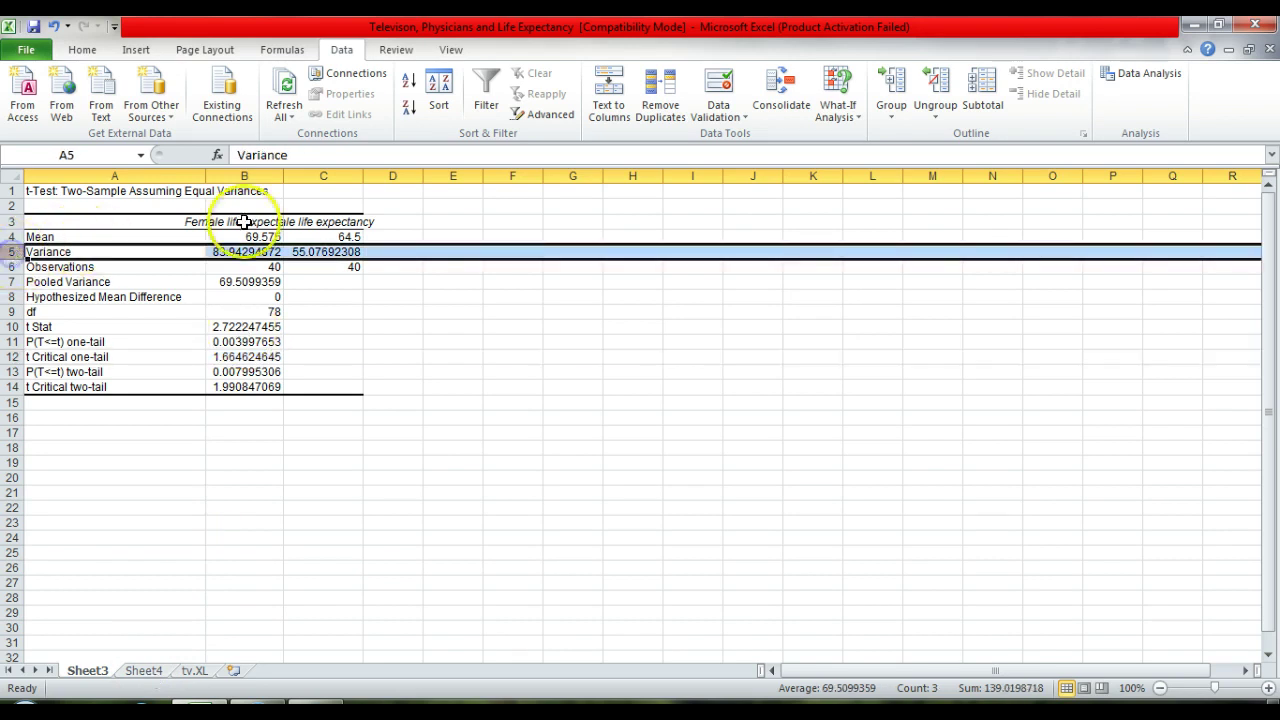